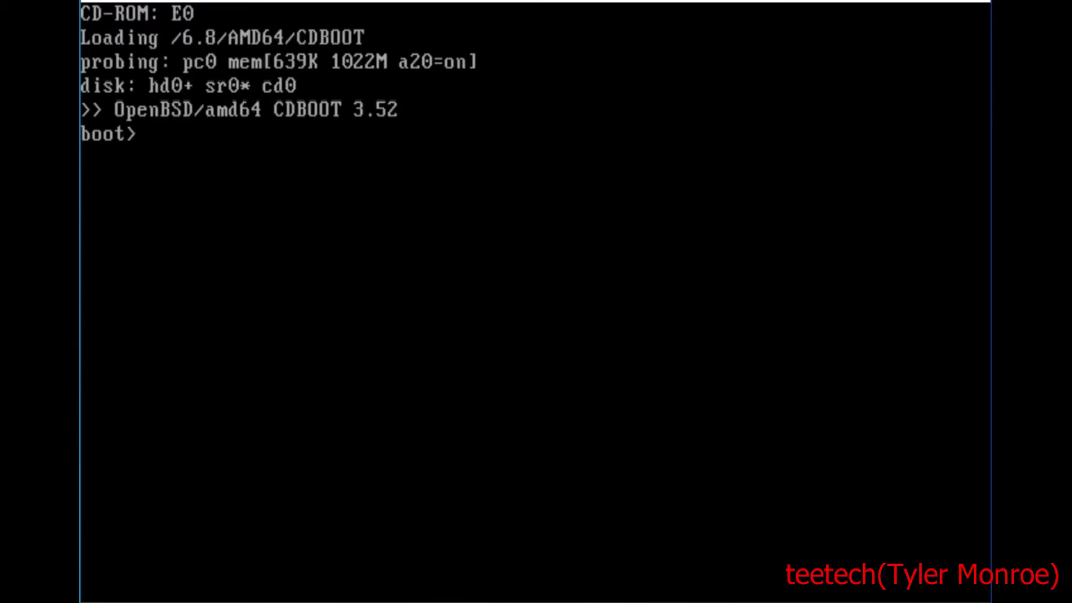
Step: Load the bsd.rd install kernel from the CD at the boot> prompt
key("Return")
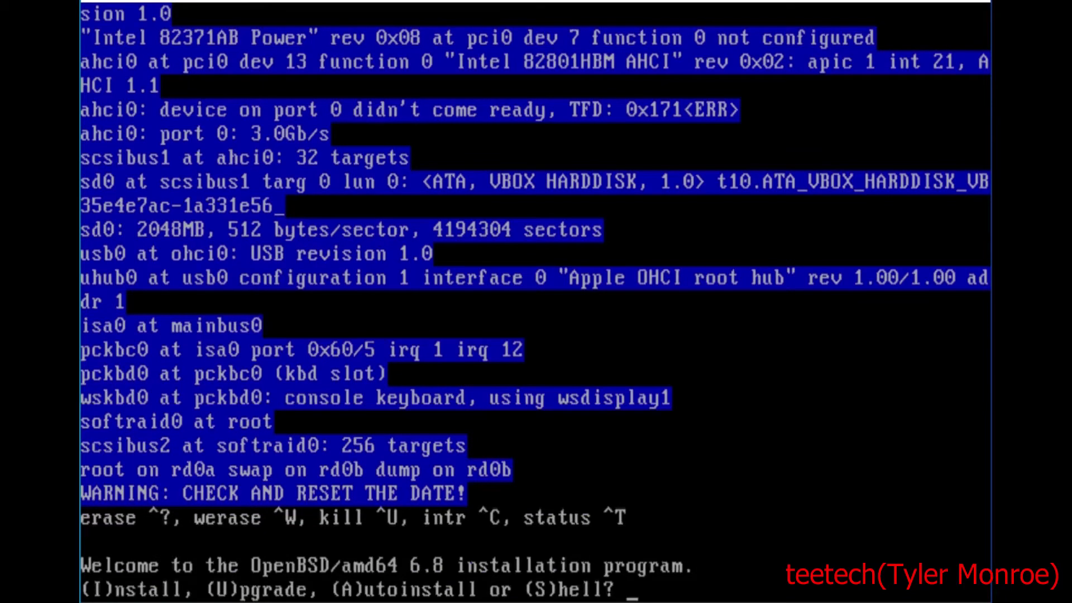
Step: Choose Shell at the installer prompt to get a root shell
type("s")
key("Return")
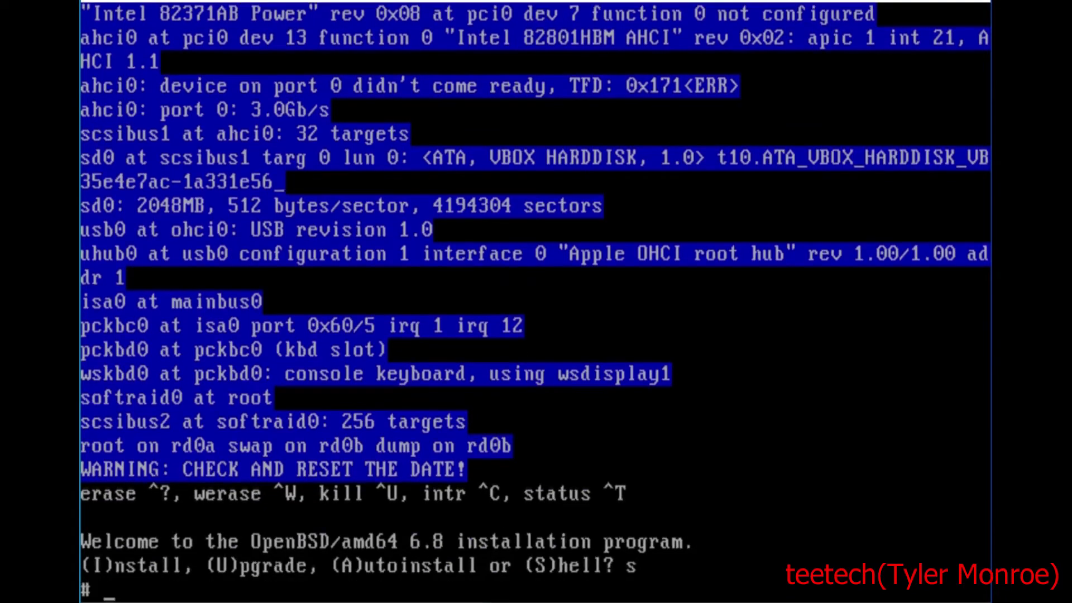
key("Return")
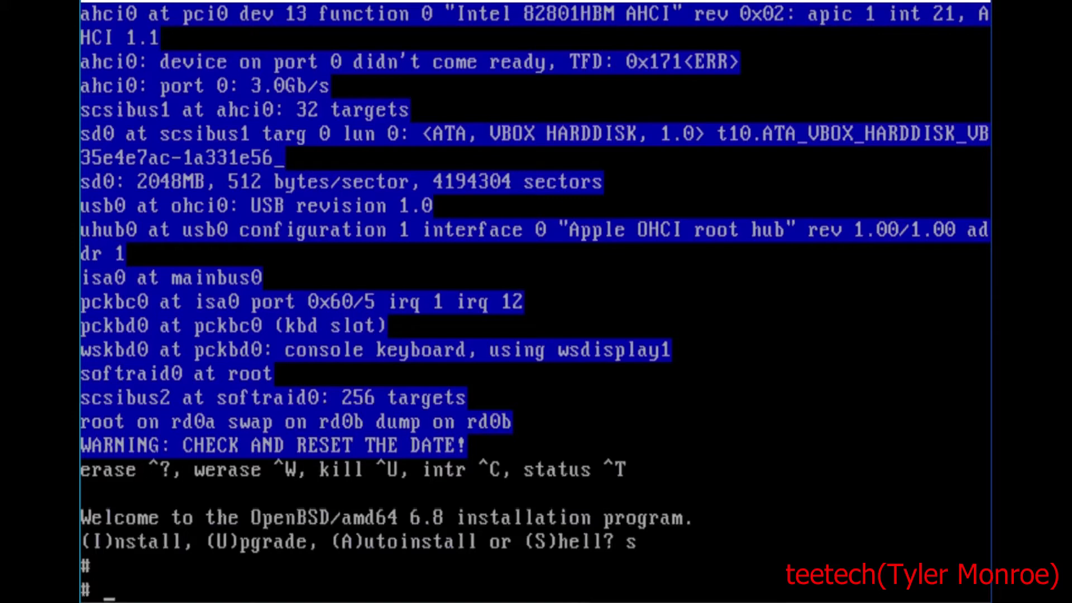
Step: Create the sd0 device nodes with 'cd /dev && sh MAKEDEV sd0'
type("cd /dev")
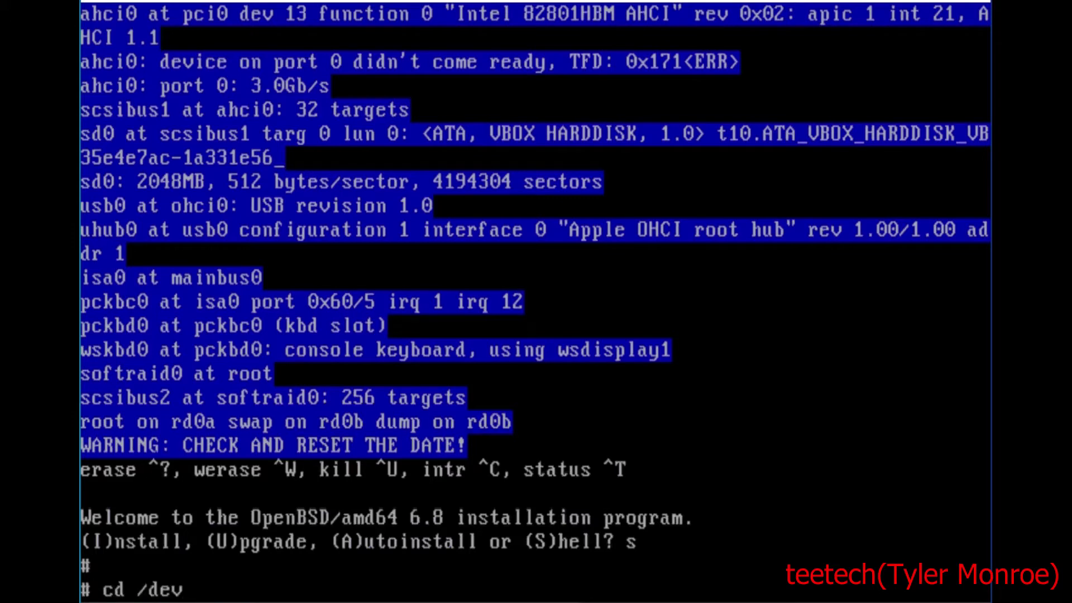
type(" && sh MAK")
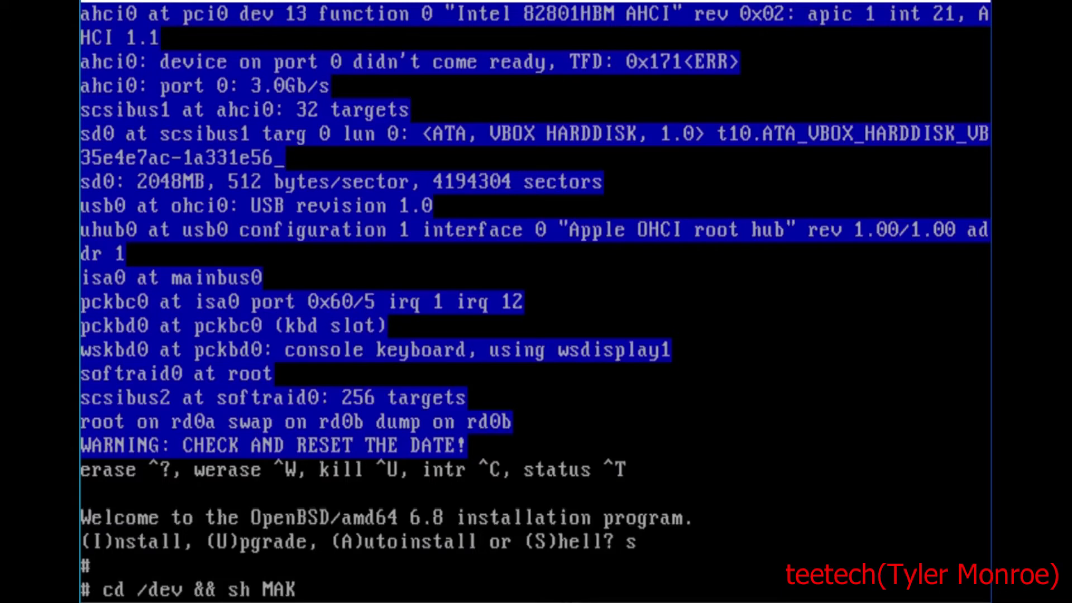
type("EDEV")
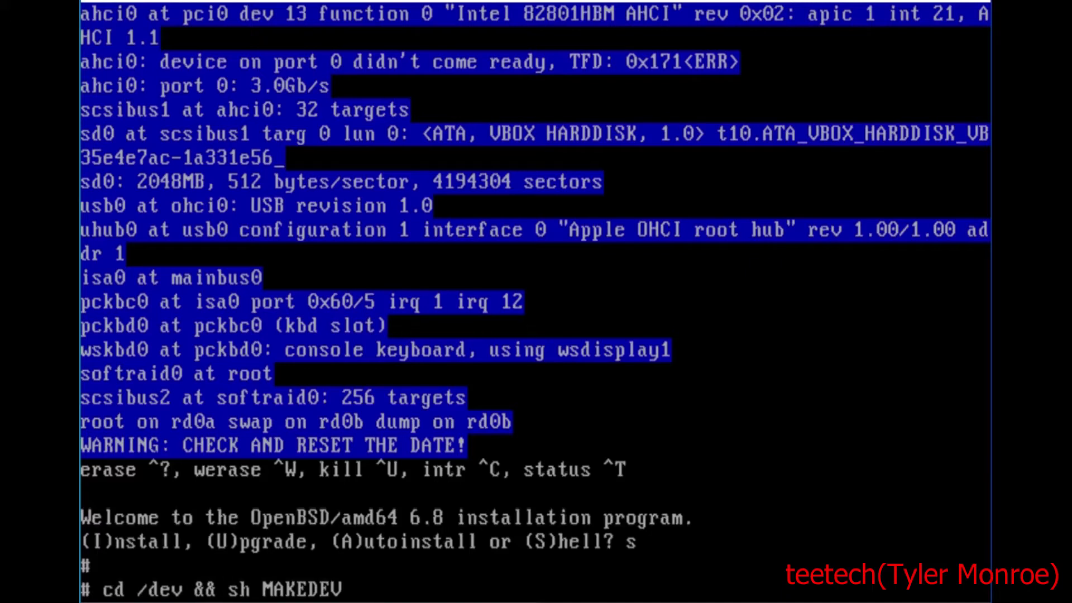
type("sd0")
key("BackSpace")
key("BackSpace")
key("BackSpace")
type("wd0")
key("BackSpace")
key("BackSpace")
key("BackSpace")
type("sd0")
key("Return")
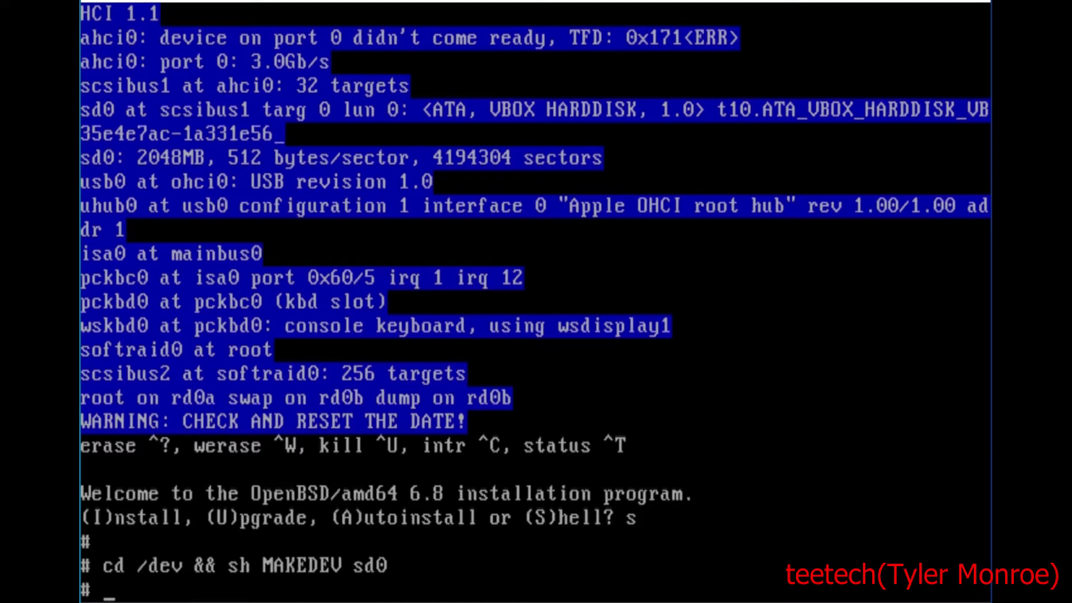
Step: Fill sd0 with random data using 'dd if=/dev/urandom of=/dev/rsd0c bs=1m'
type("dd if=/dev/urandom")
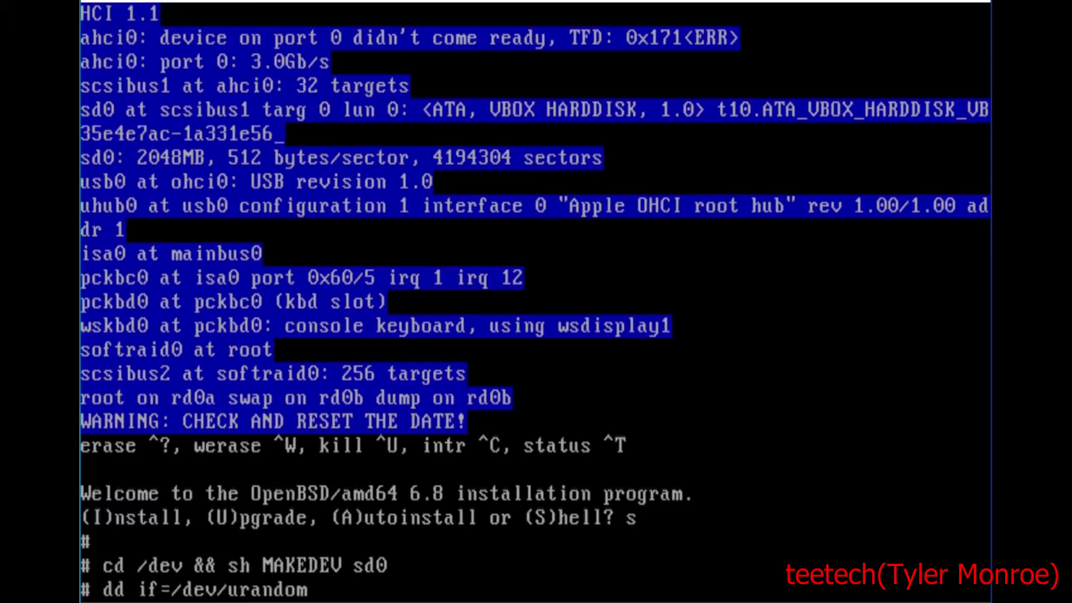
type(" of")
type("=/dev/")
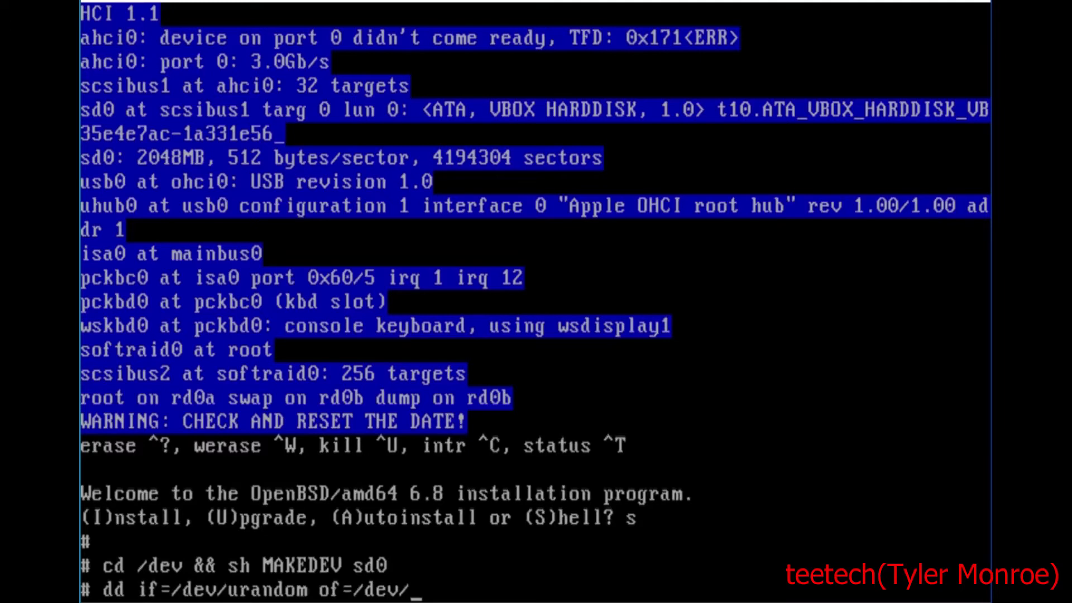
type("rsd0c")
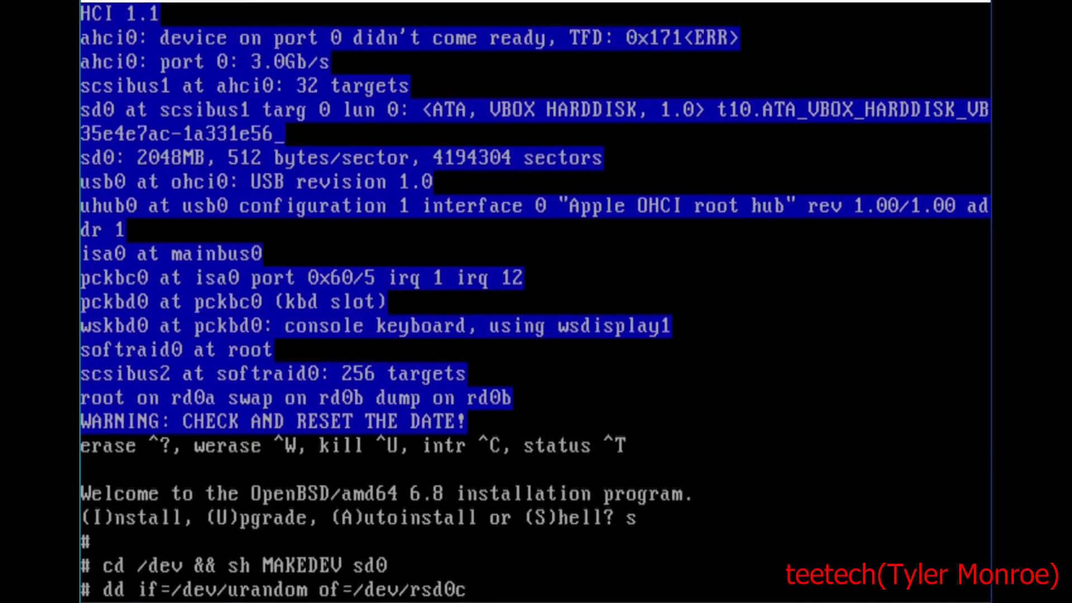
type(" bs=1m")
key("Left")
key("Left")
key("Left")
key("Left")
key("Left")
key("Left")
key("Left")
key("Left")
key("BackSpace")
key("BackSpace")
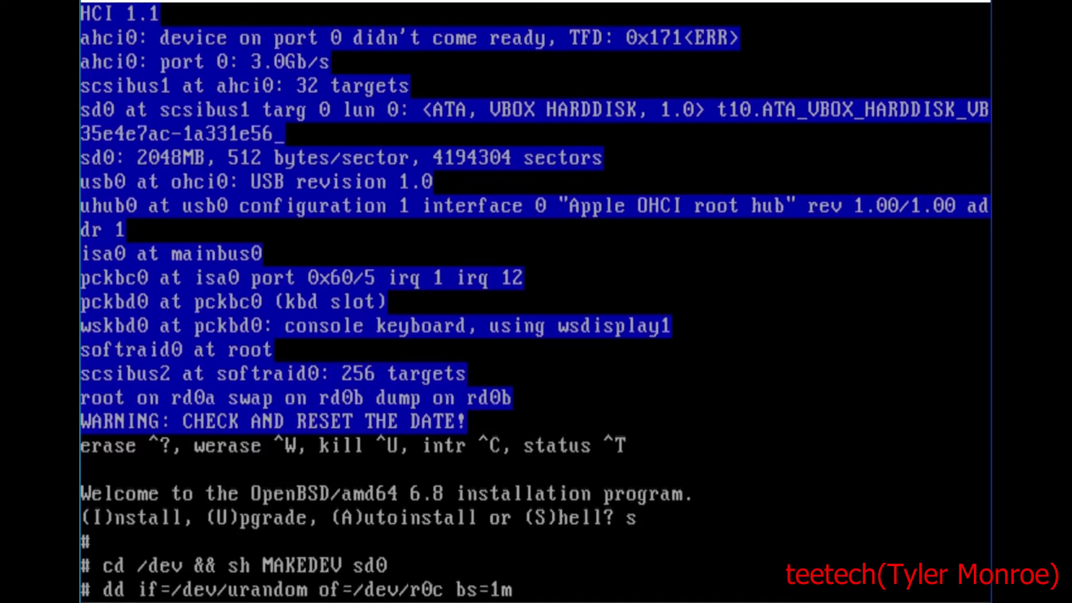
type("wd")
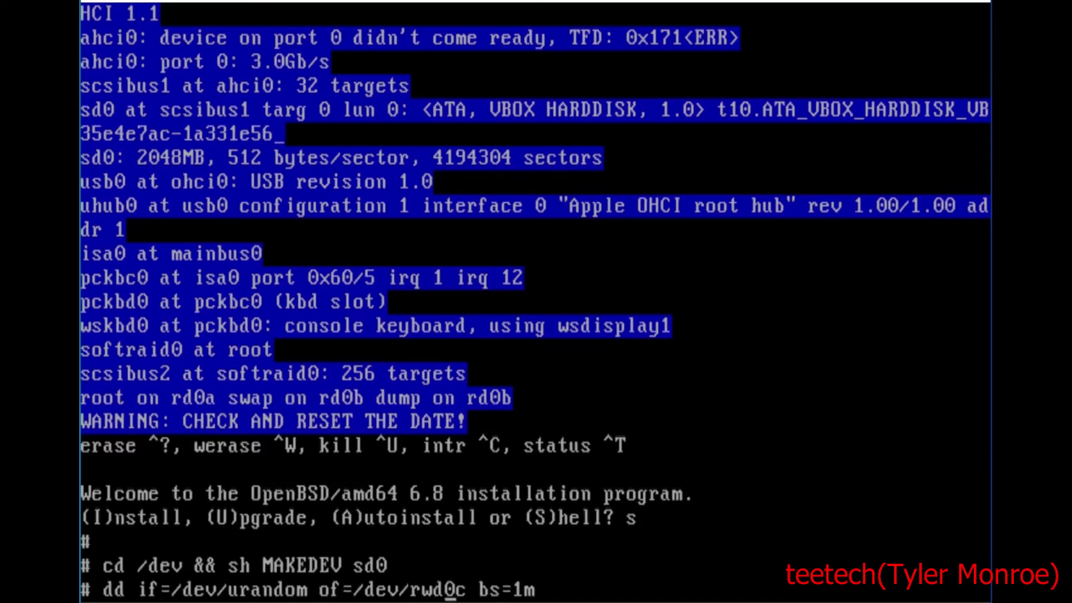
key("BackSpace")
key("BackSpace")
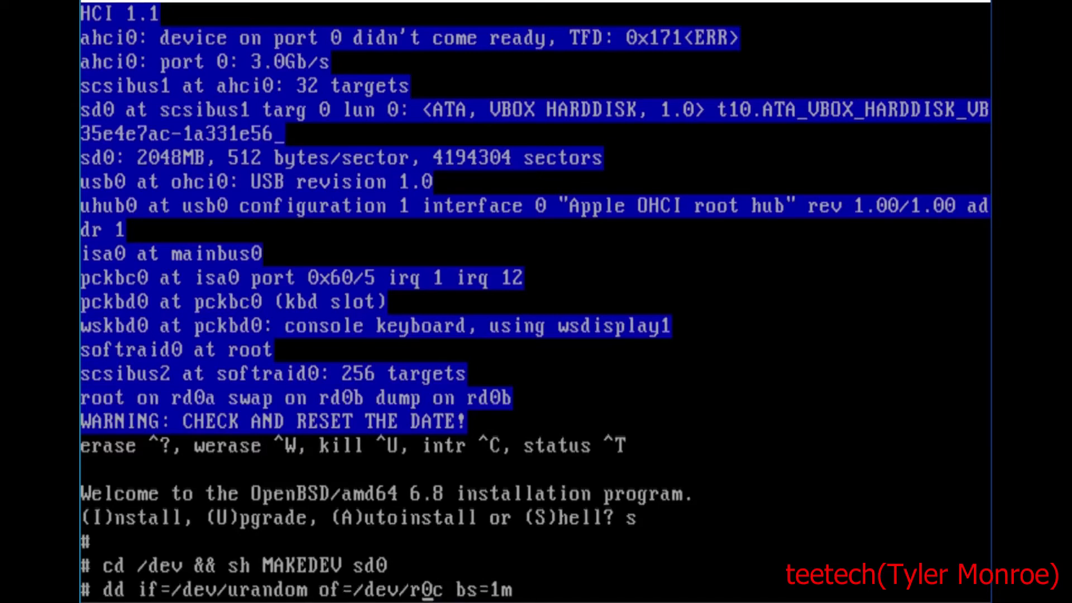
type("sd")
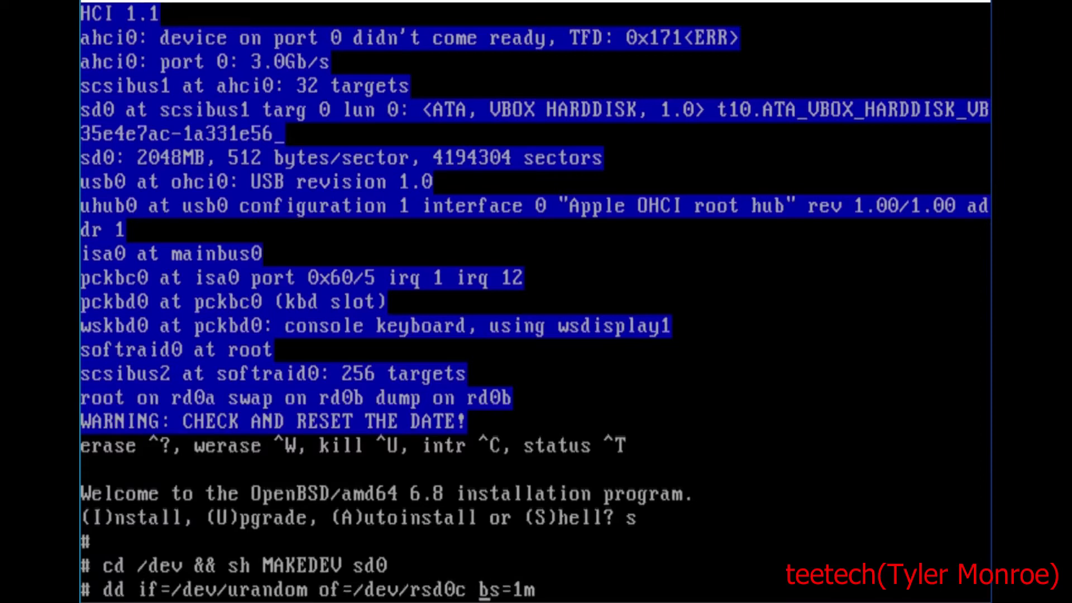
key("End")
key("Return")
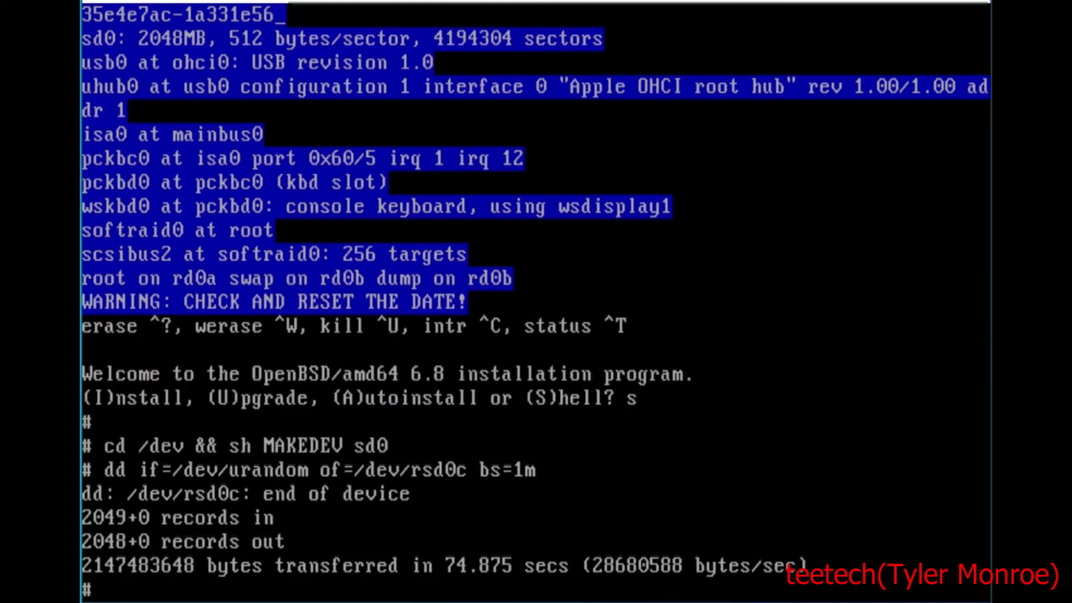
Step: Write a fresh MBR partition table to sd0 with 'fdisk -iy sd0'
key("Return")
key("Return")
key("Return")
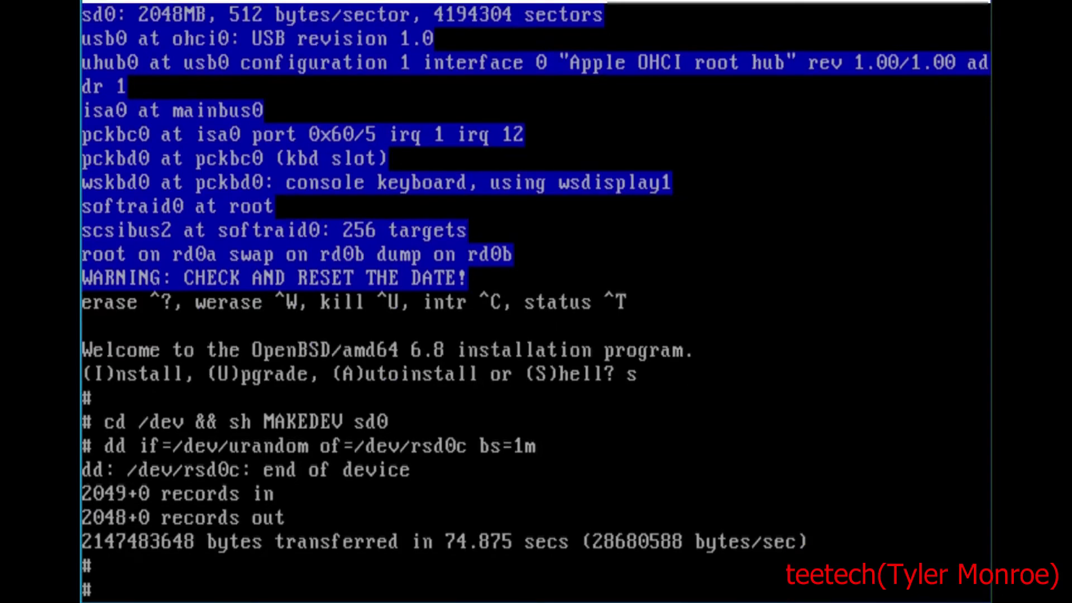
type("fdisk")
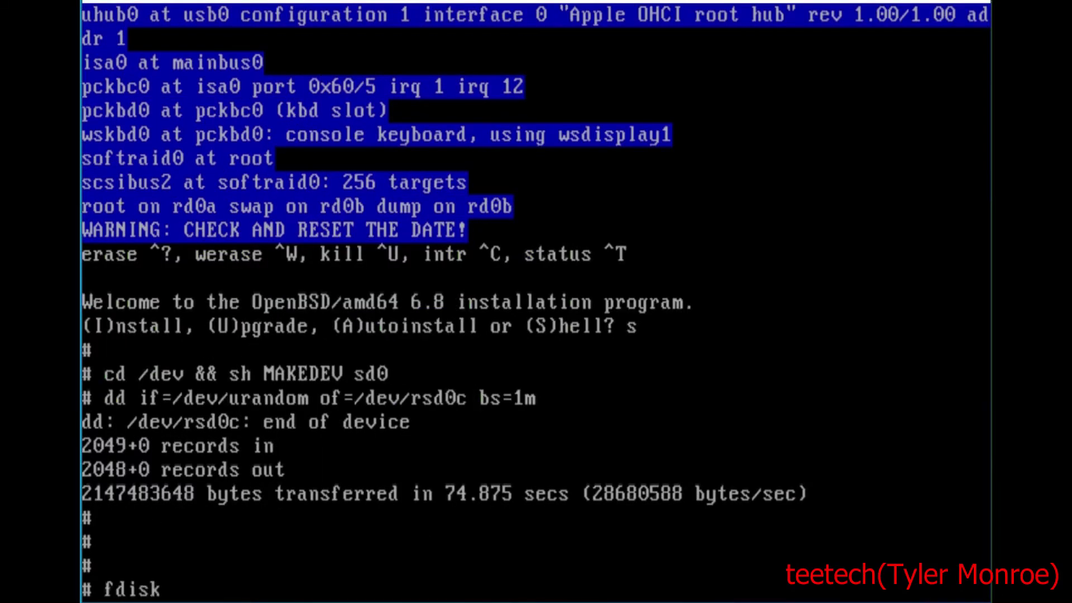
type(" -iy sd0")
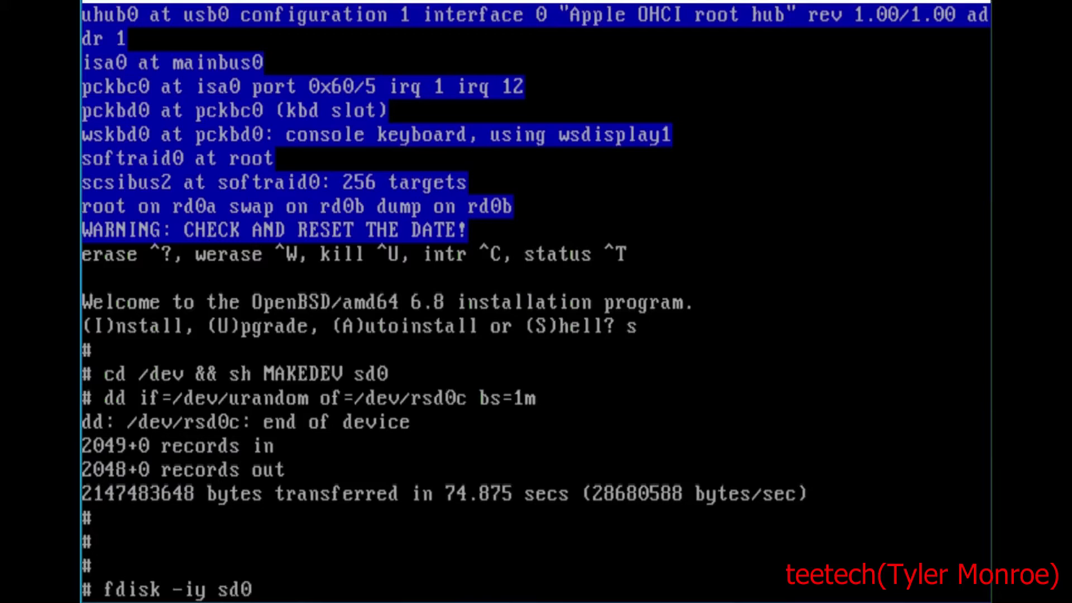
key("Left")
key("Left")
key("BackSpace")
type("w")
key("BackSpace")
type("s")
type("-g -")
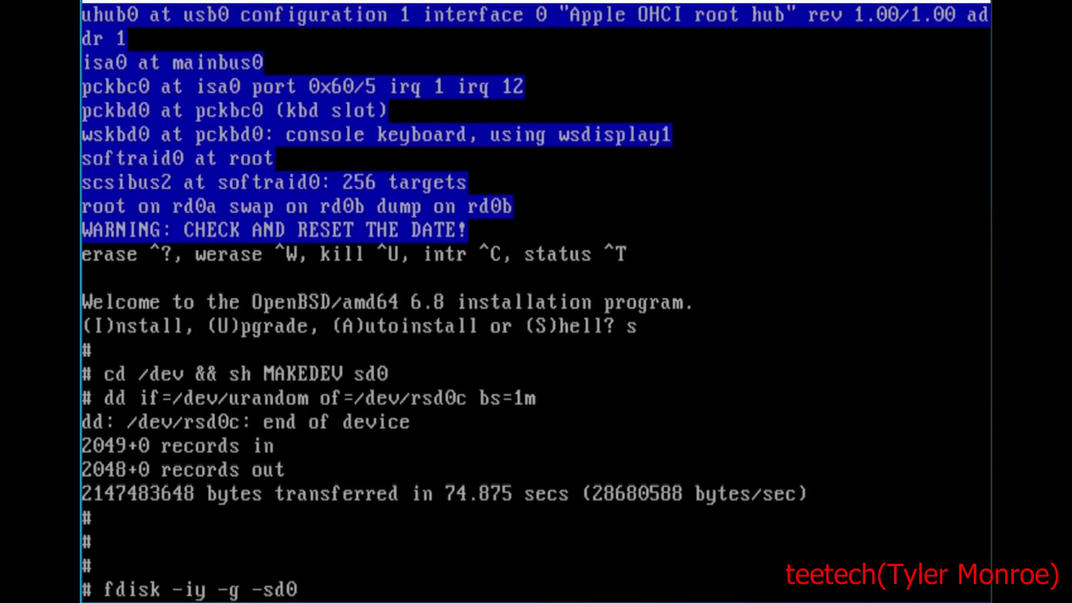
type("b 960")
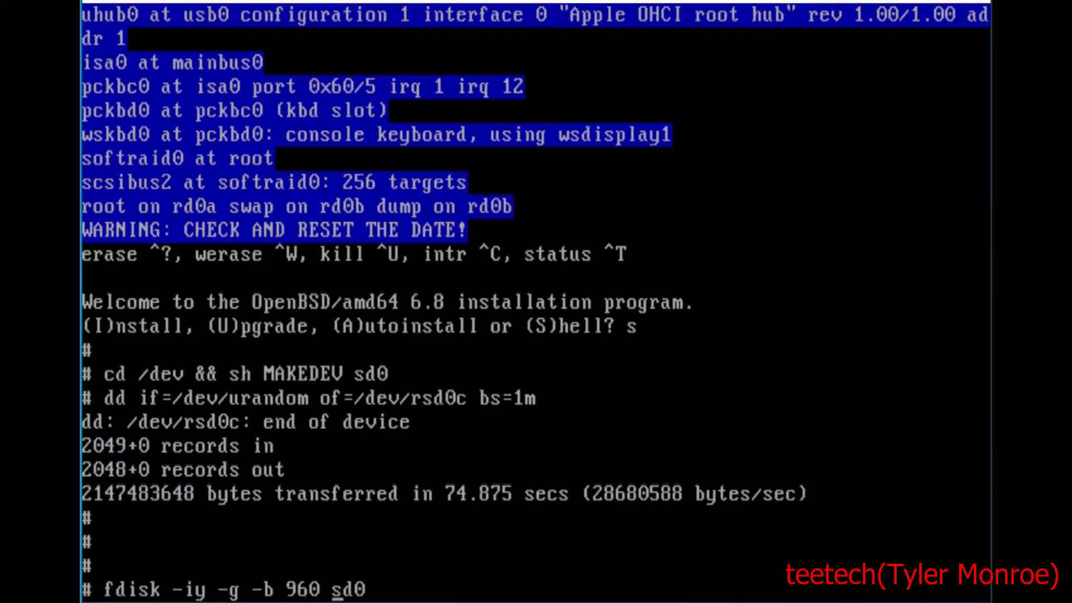
key("BackSpace")
key("BackSpace")
key("BackSpace")
key("BackSpace")
key("BackSpace")
key("BackSpace")
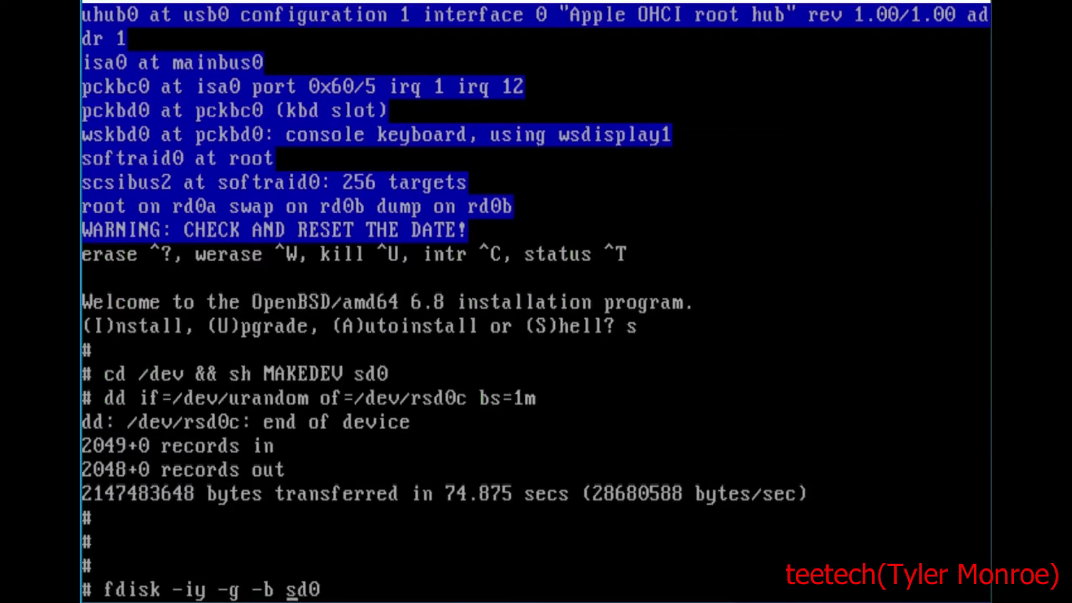
key("BackSpace")
key("BackSpace")
key("BackSpace")
key("BackSpace")
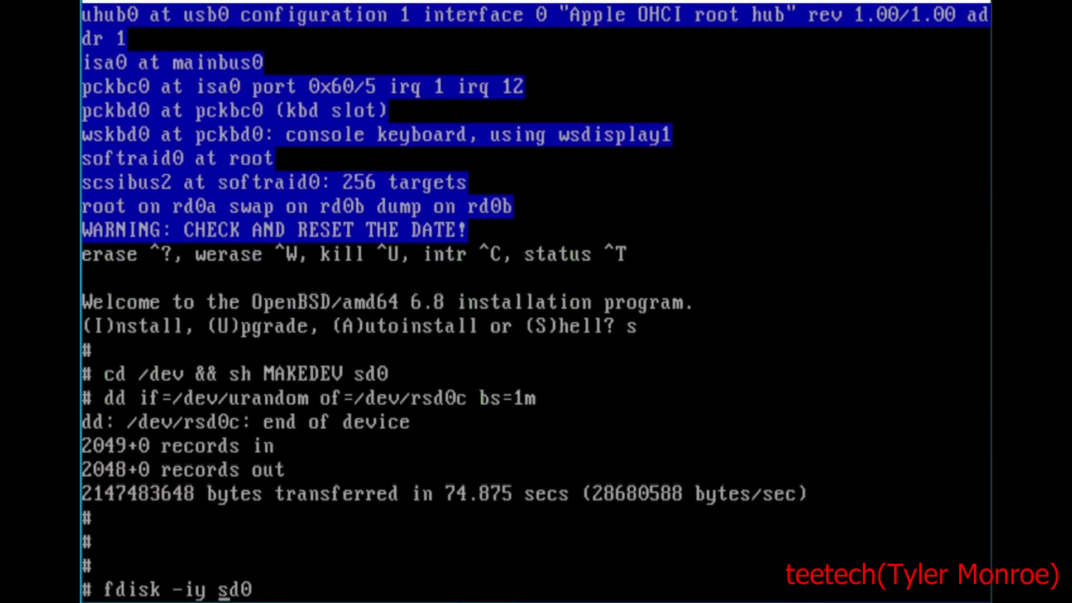
key("Right")
key("Right")
key("Left")
key("BackSpace")
type("w")
key("BackSpace")
type("s")
key("Return")
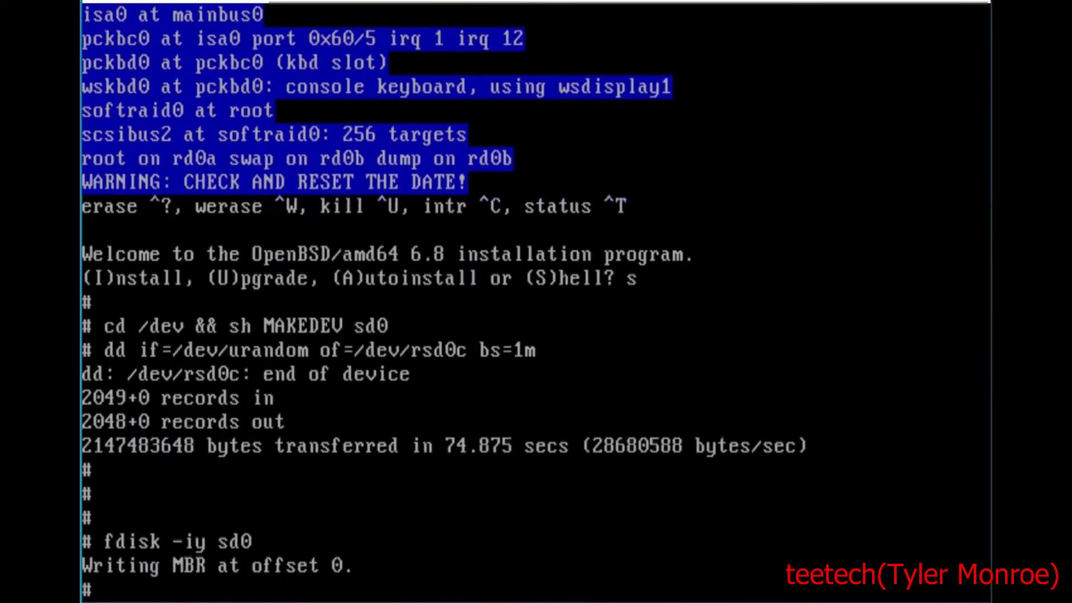
Step: In 'disklabel -E sd0', add partition a at offset 64, size *, type RAID
type("disklabel ")
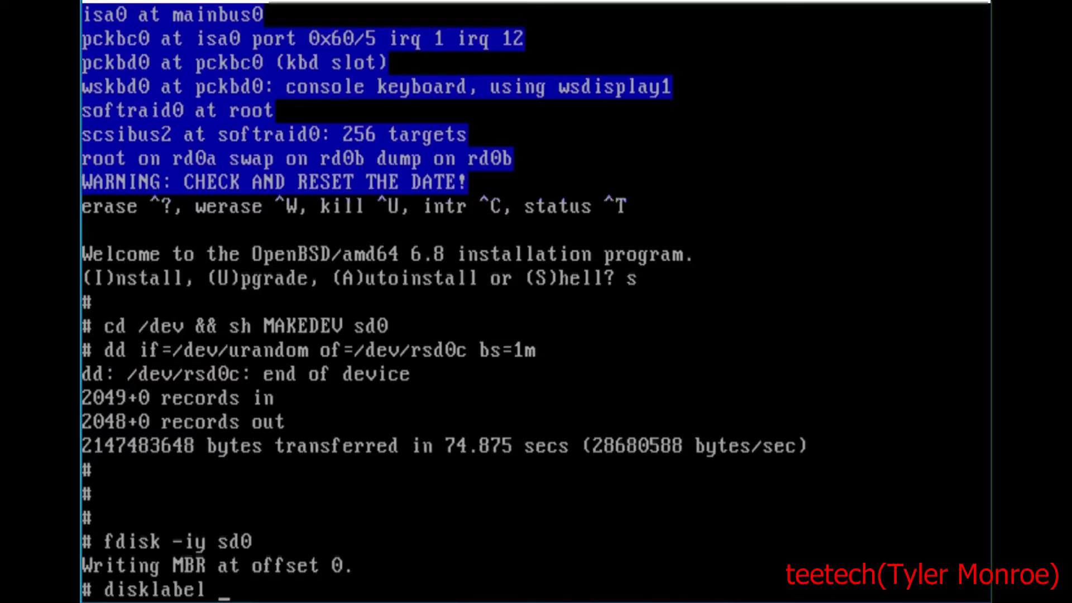
type("-E")
type("sd0")
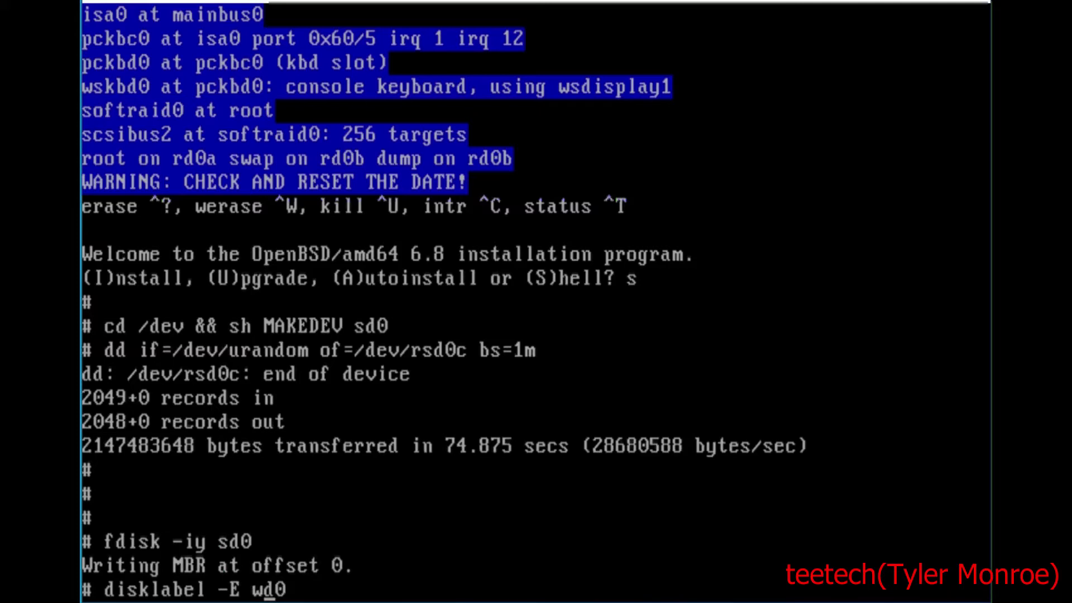
key("Return")
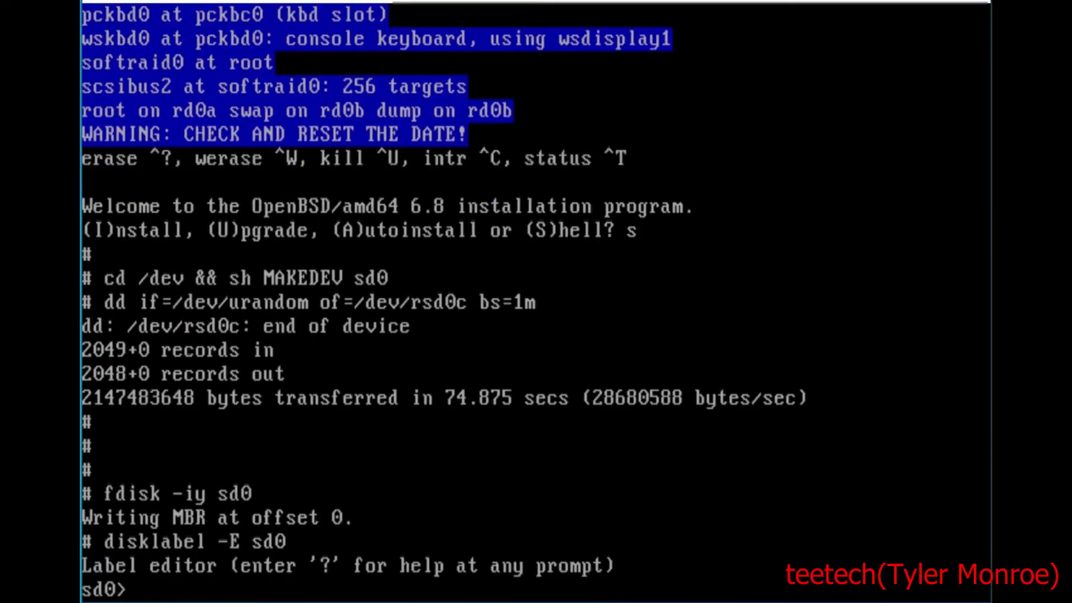
type("a")
key("Return")
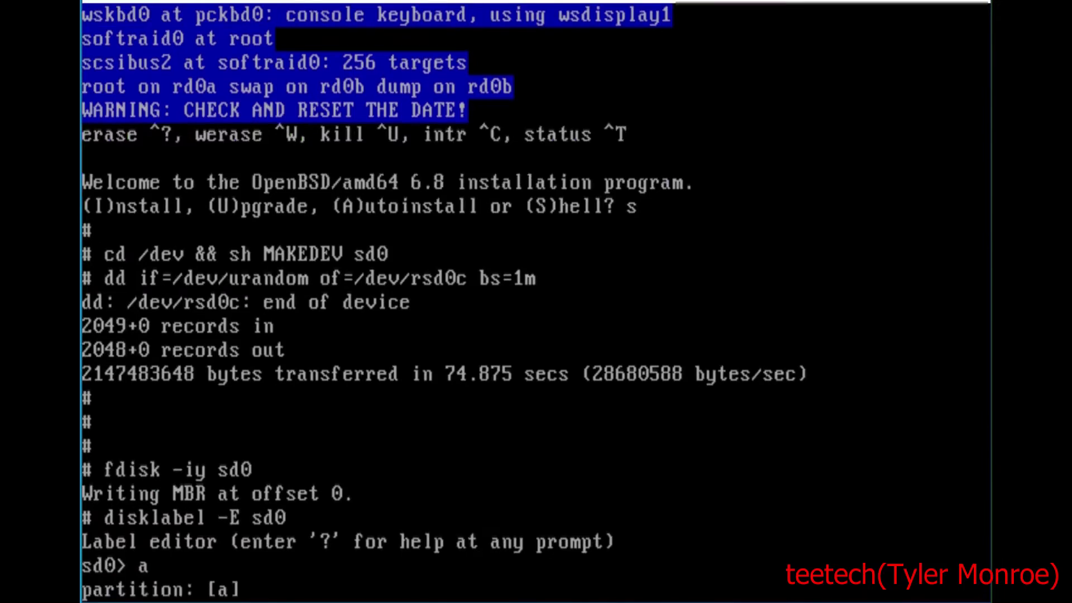
type("a")
key("Return")
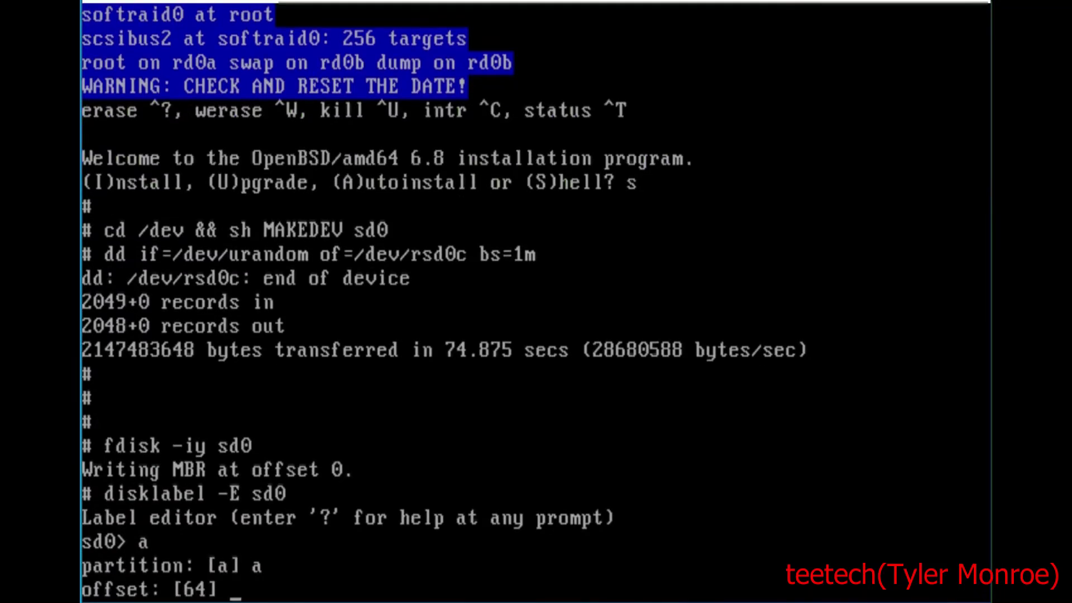
key("Return")
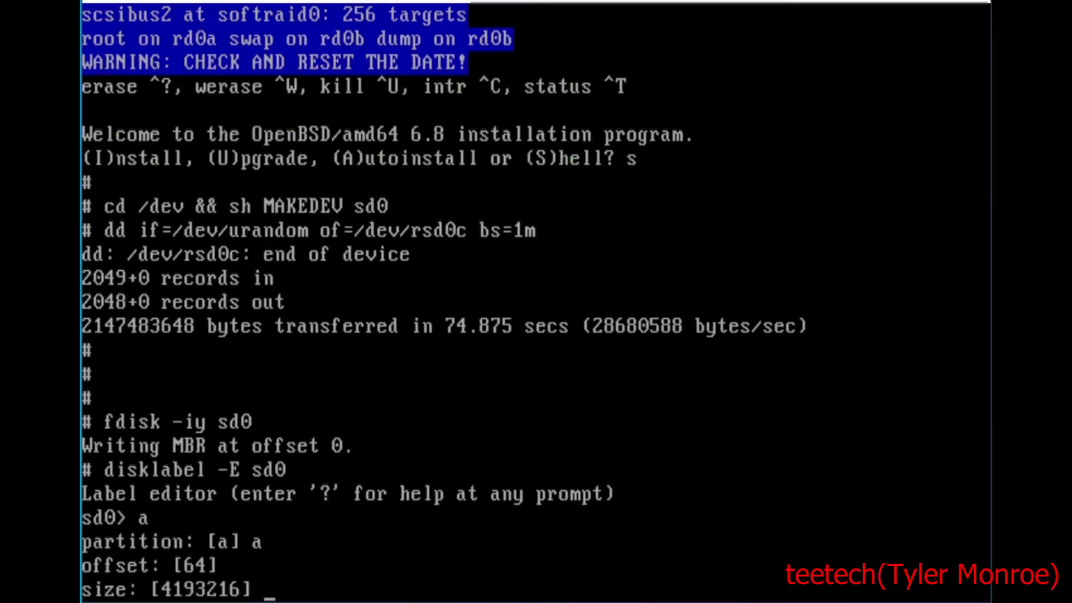
type("*")
key("Return")
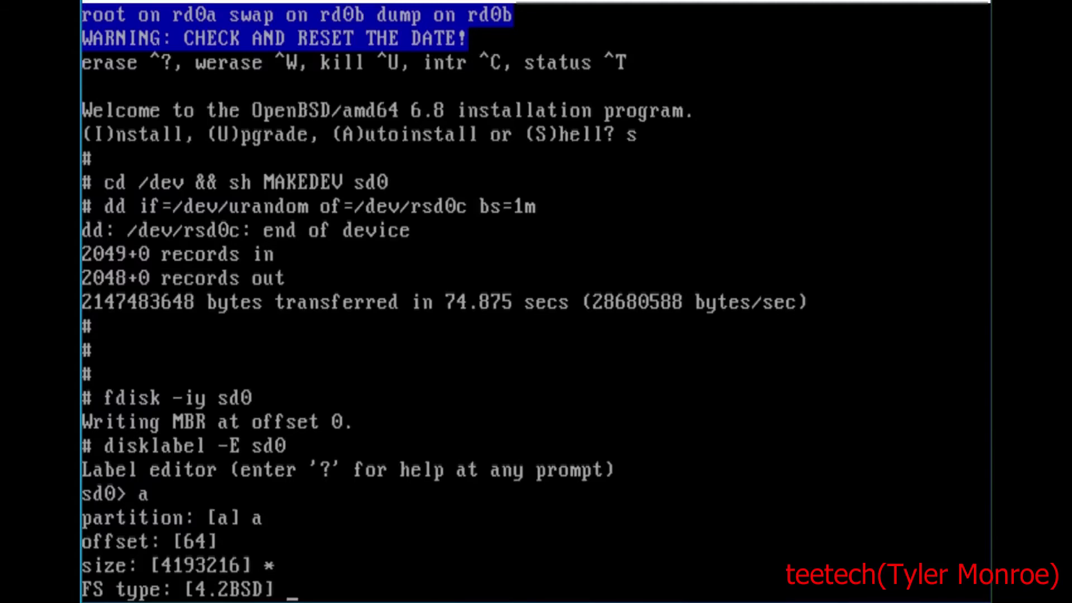
type("RAID")
key("Return")
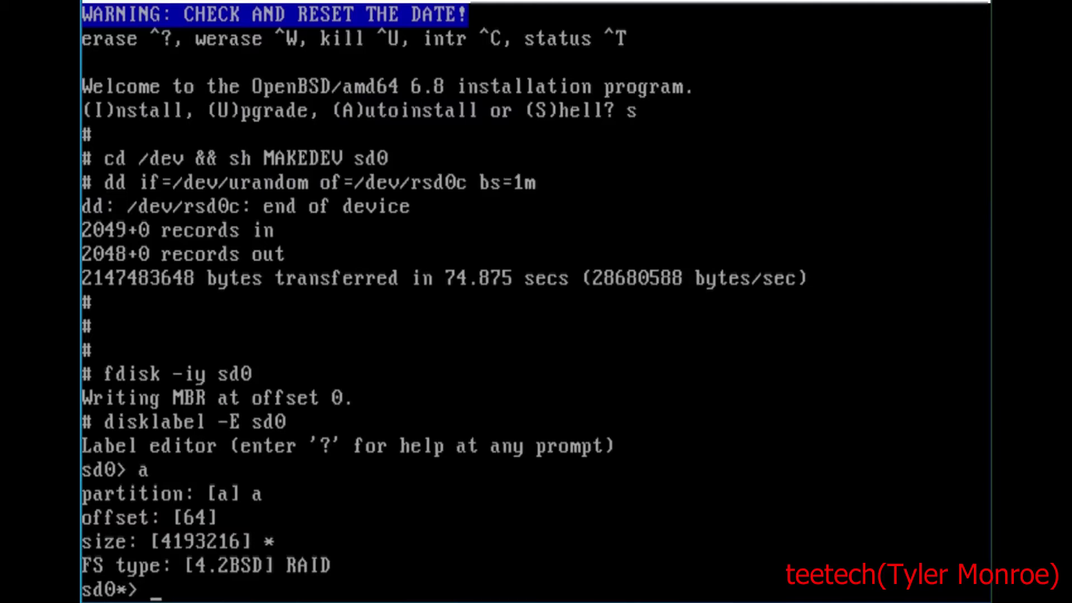
Step: Write the new sd0 label and quit the disklabel editor
type("w")
key("Return")
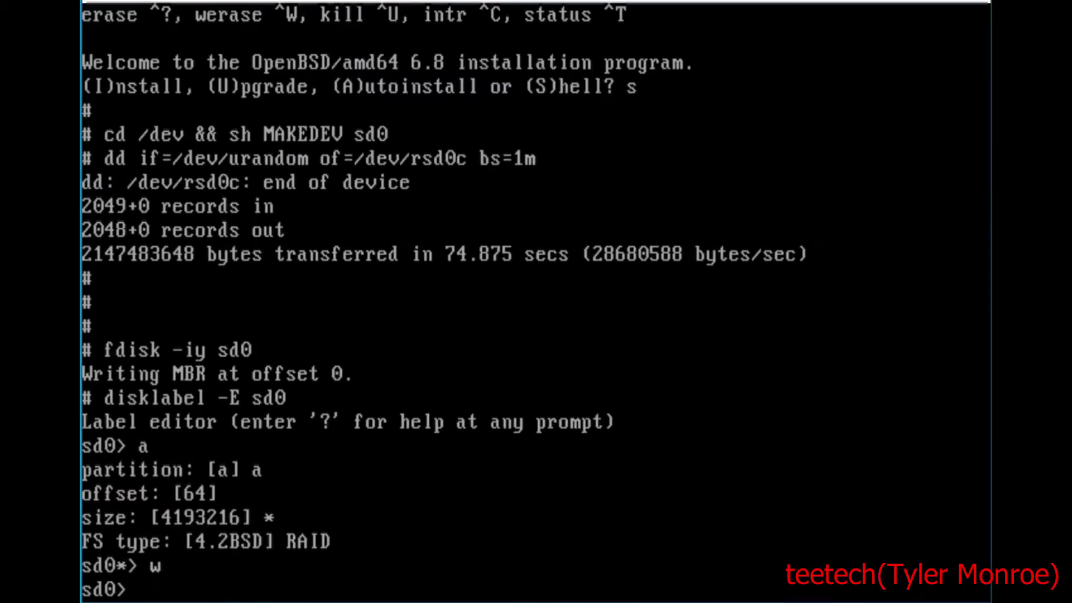
type("q")
key("Return")
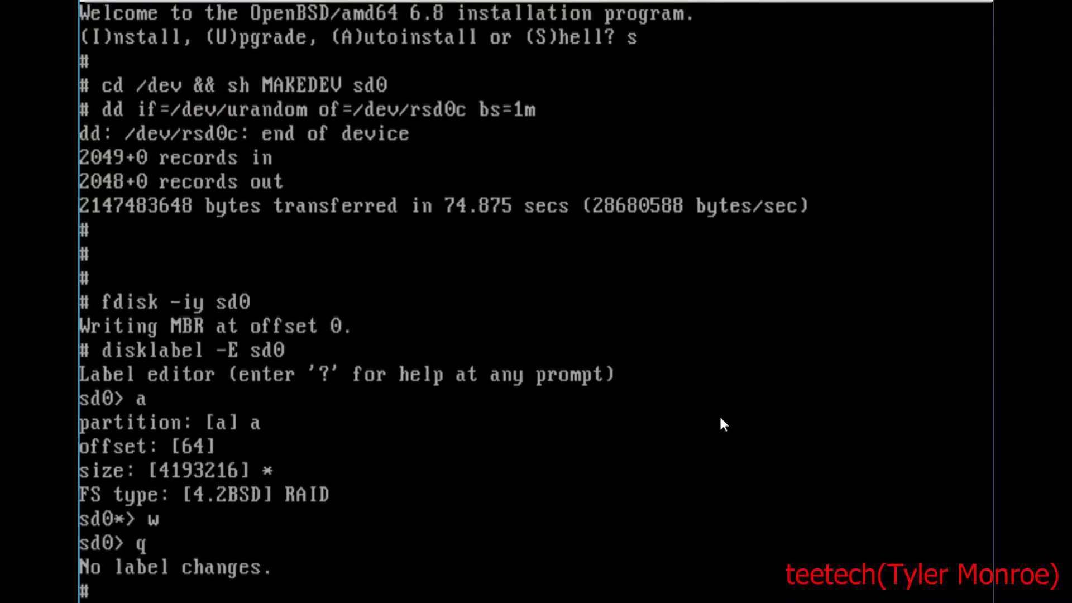
Step: Run 'bioctl -c C -l sd0a softraid0' and enter the passphrase twice, which mismatches
key("Return")
key("Return")
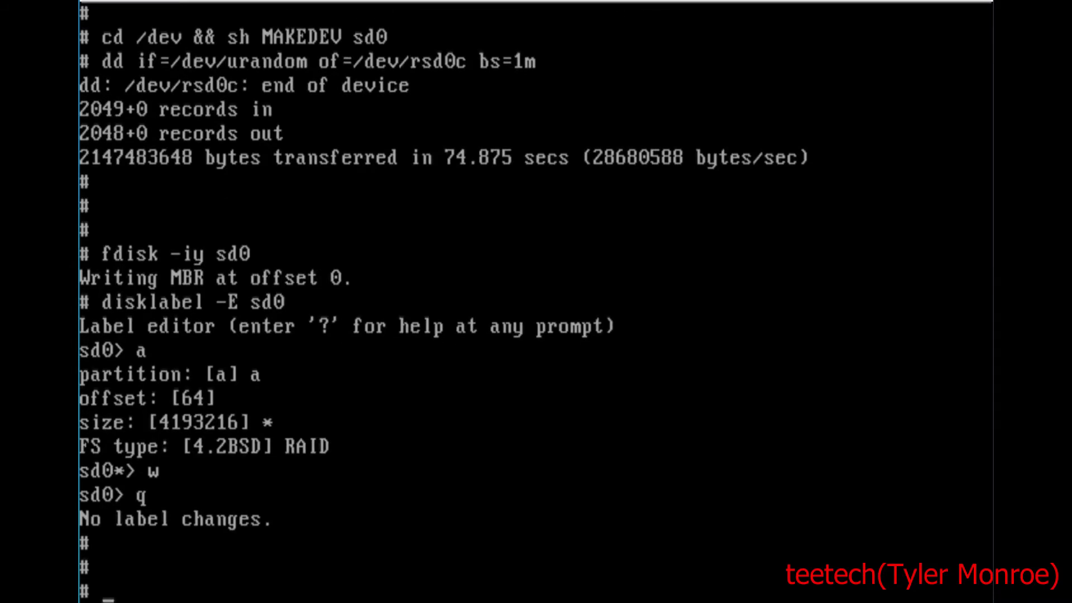
type("bioctl -")
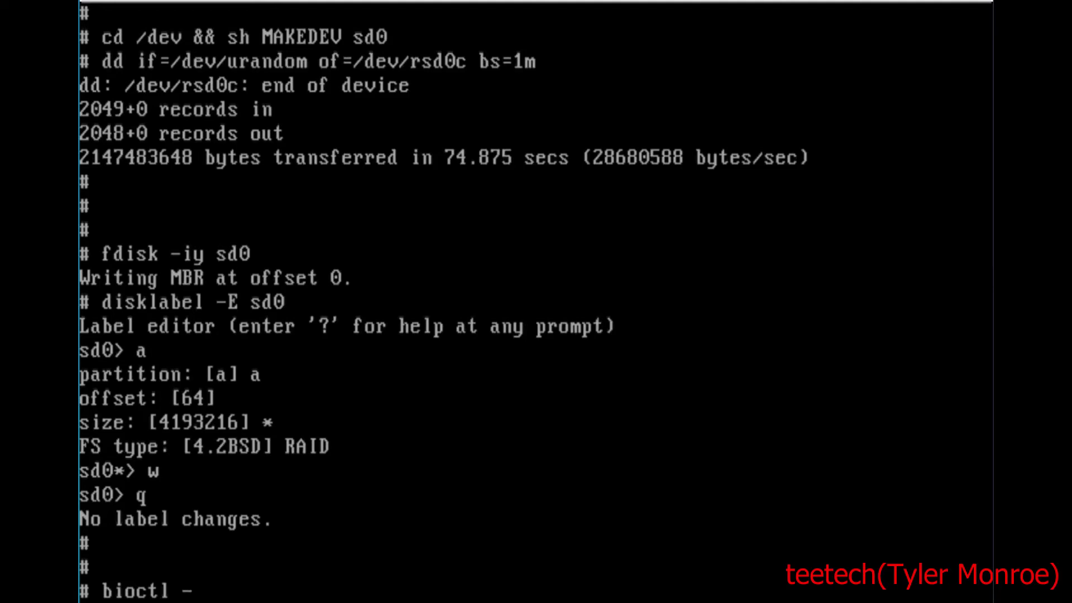
type("c C -l sd0a")
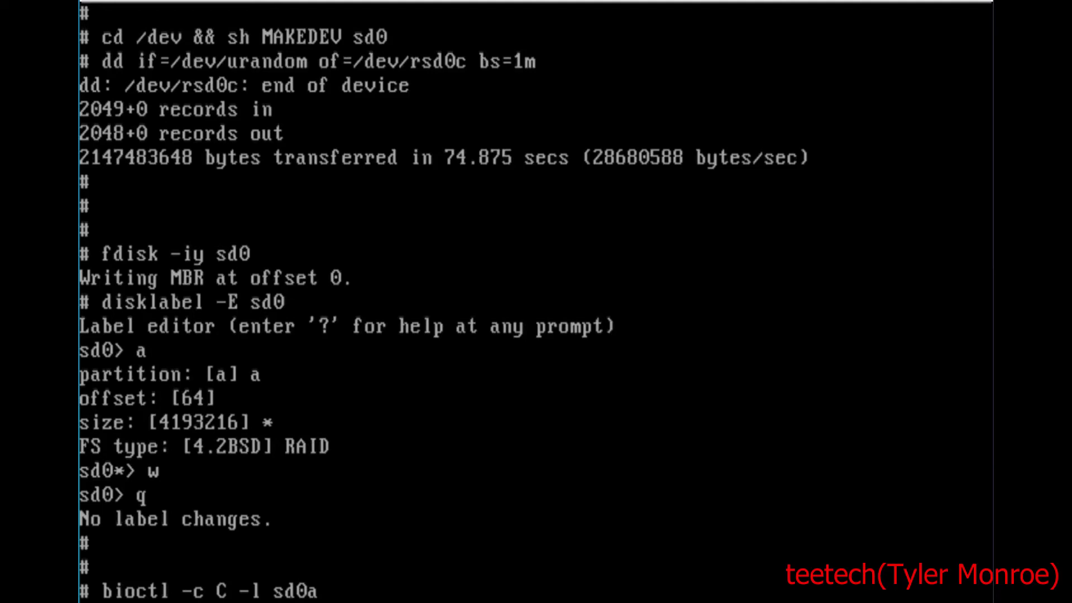
type(" softraid0")
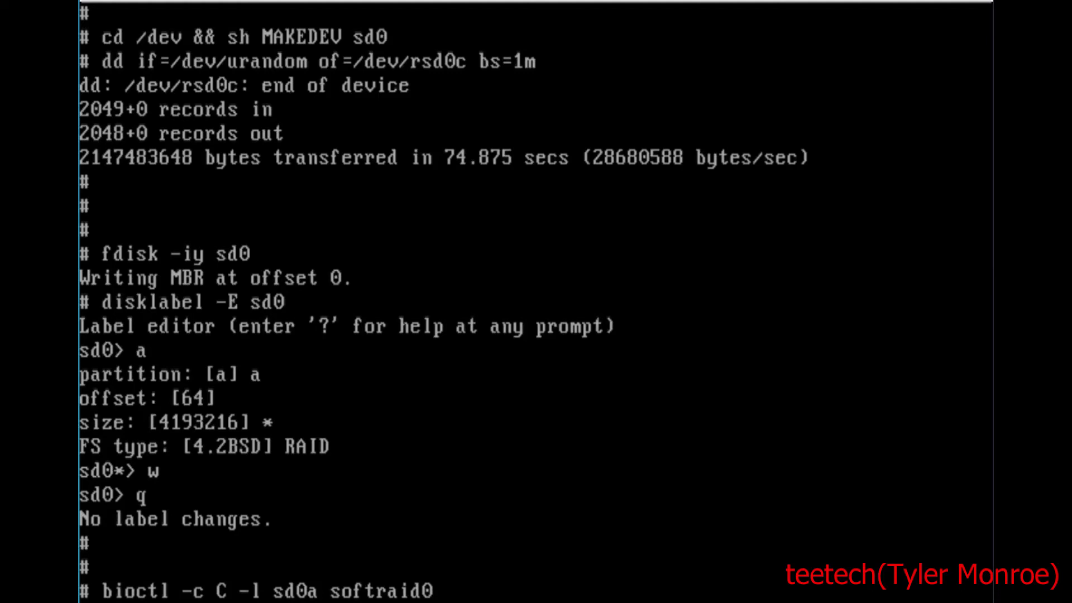
key("Left")
key("Left")
key("Left")
key("Left")
key("Left")
key("Left")
key("Left")
key("Left")
key("Left")
key("Left")
key("Left")
key("Left")
key("Left")
key("Left")
key("Right")
key("BackSpace")
type("w")
key("BackSpace")
type("s")
key("Right")
key("Right")
key("Right")
key("Return")
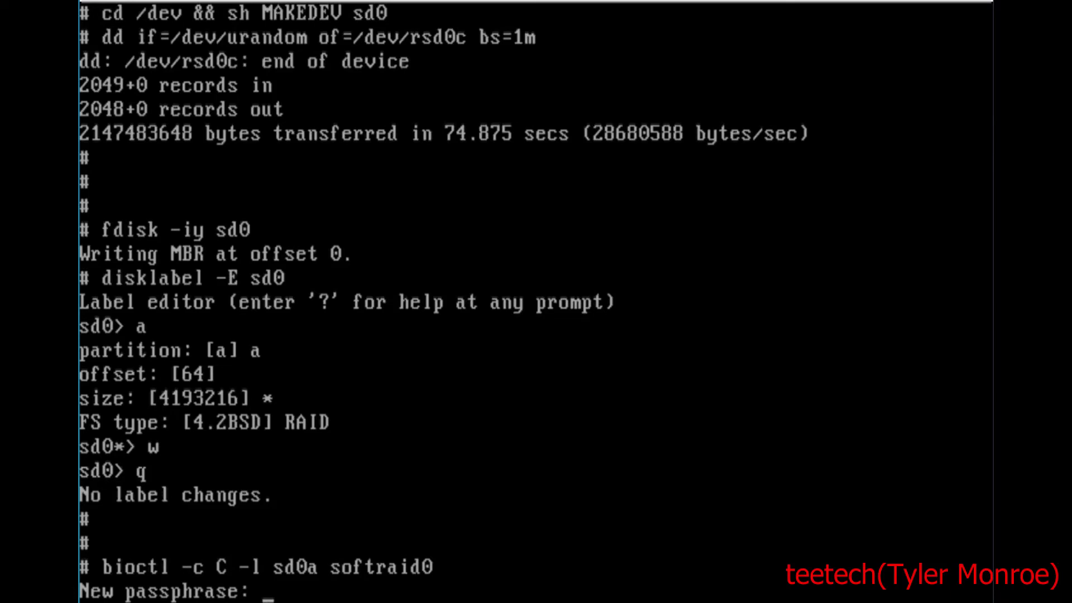
key("Return")
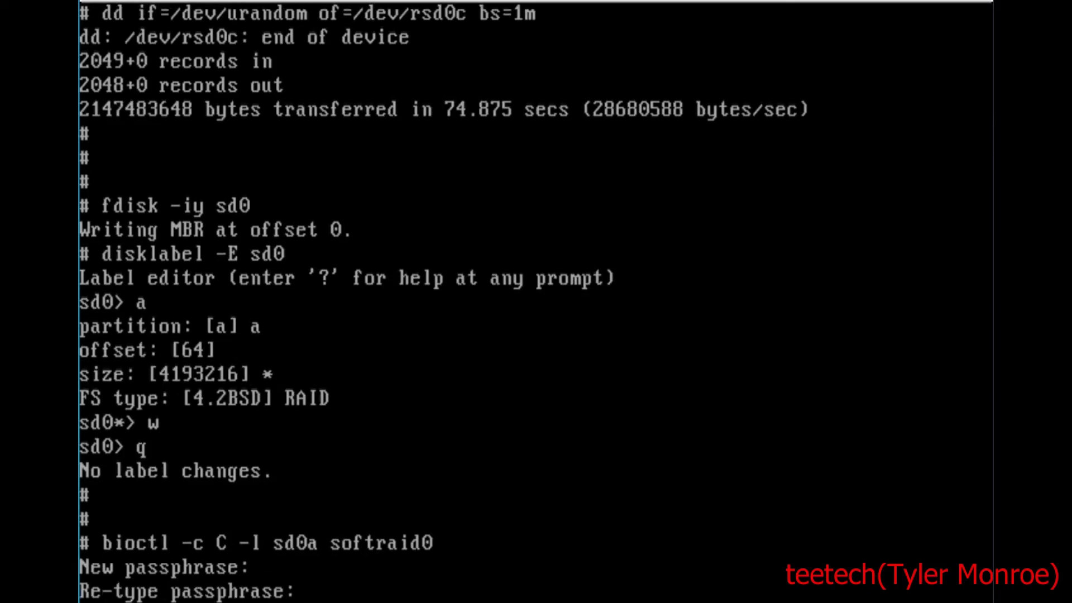
key("Return")
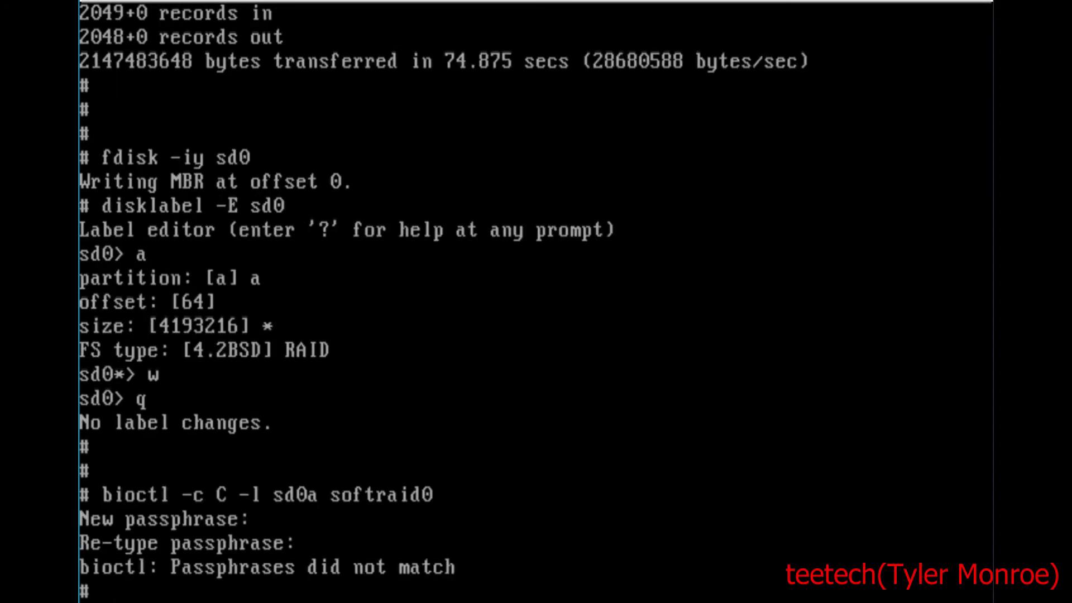
Step: Rerun the bioctl command with a matching passphrase, attaching the 2047MB CRYPTO volume as sd1
key("Up")
key("Return")
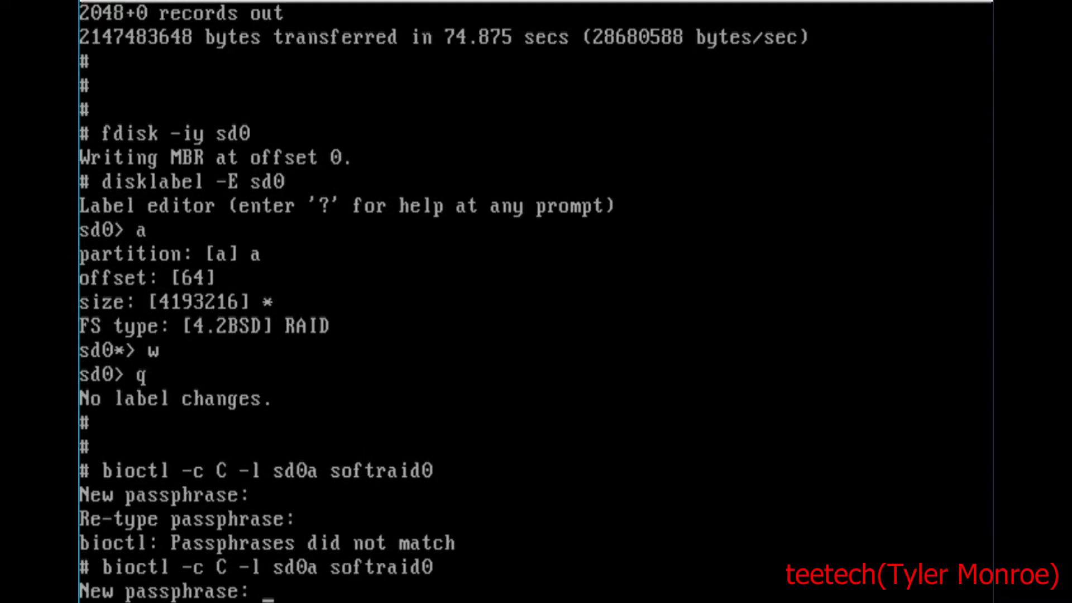
key("Return")
key("Return")
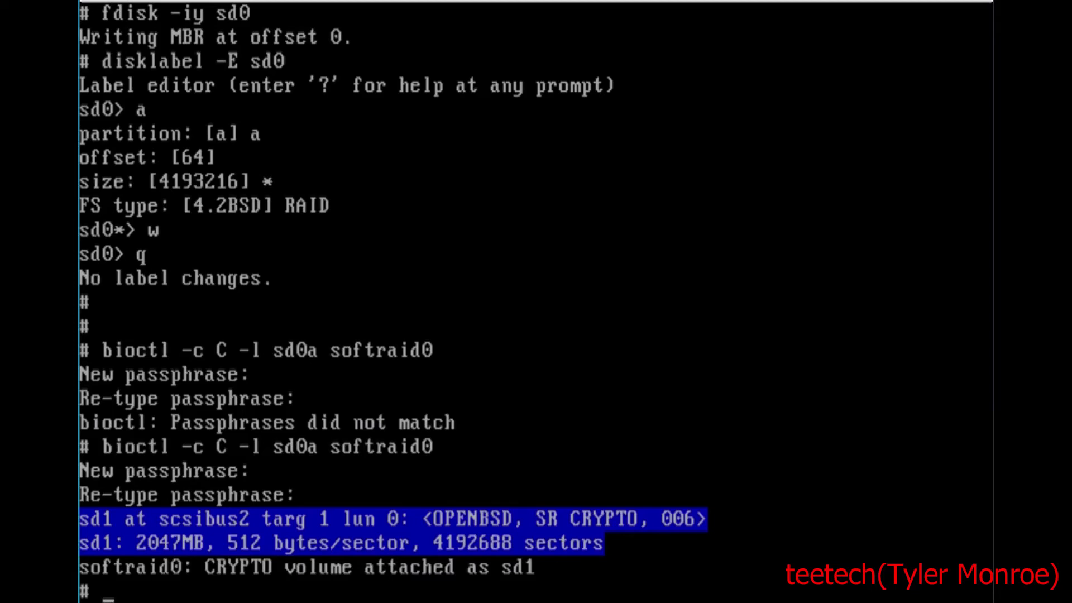
key("Return")
type("cd /d")
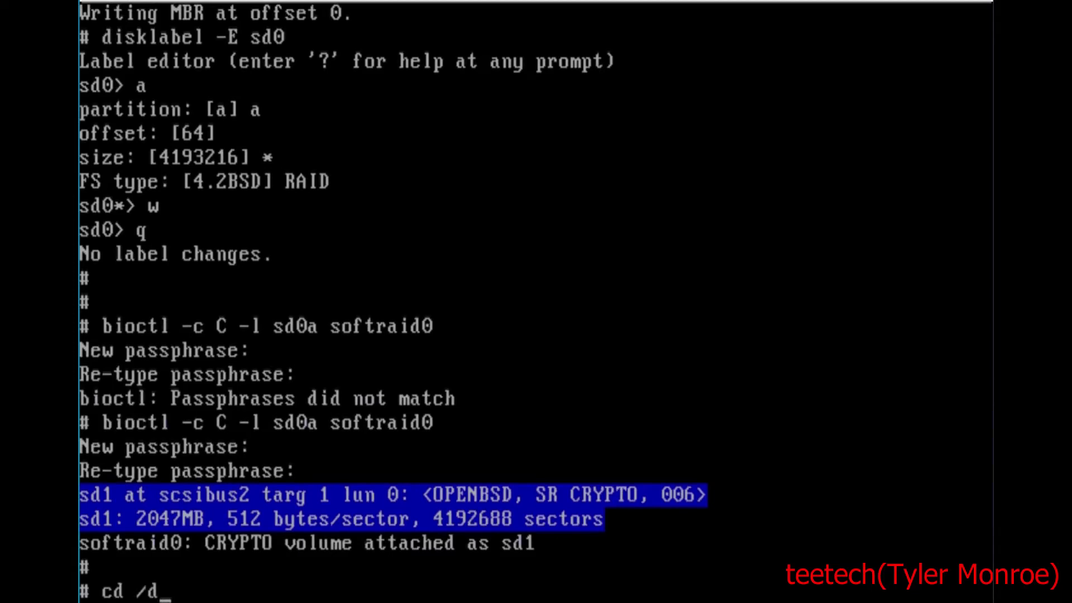
type("ev && ")
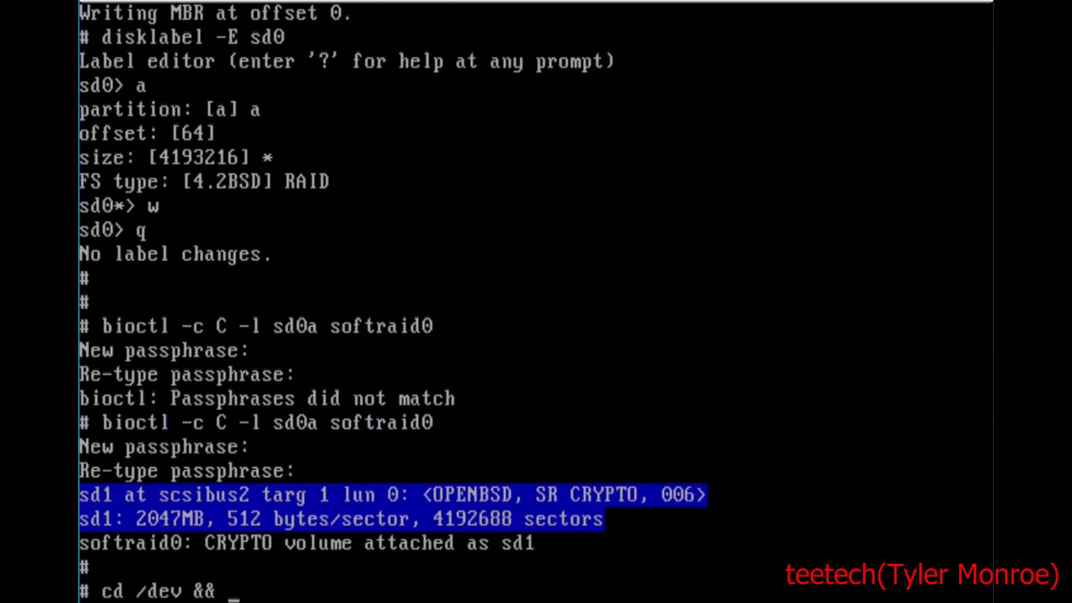
type("sh MAKE")
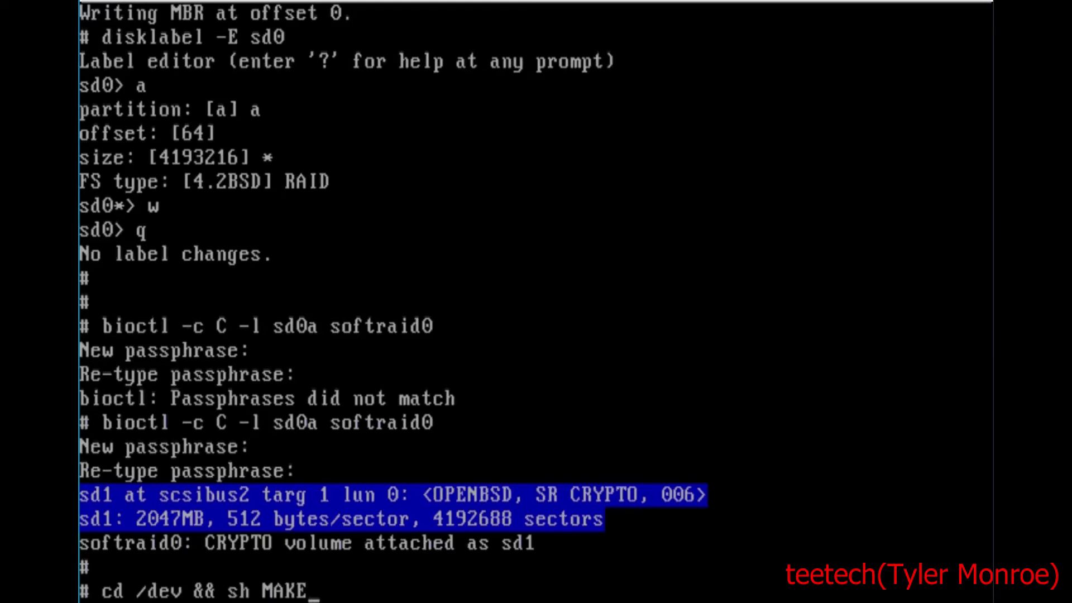
type("DEV sd1")
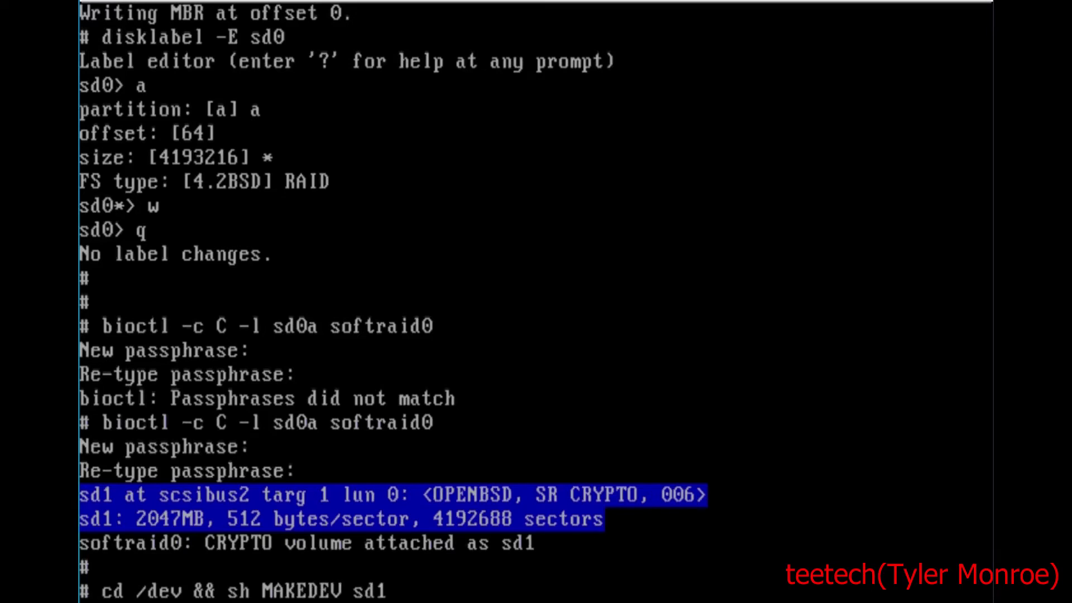
Step: Make the sd1 device nodes, zero one byte of /dev/rsd1c with dd, then exit to the installer
key("Return")
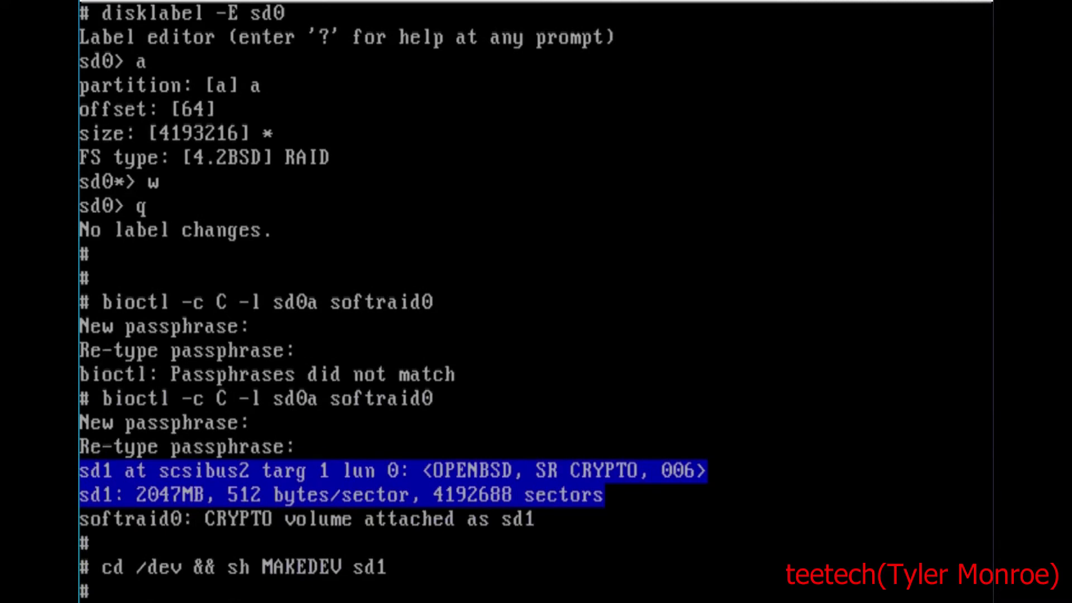
key("Return")
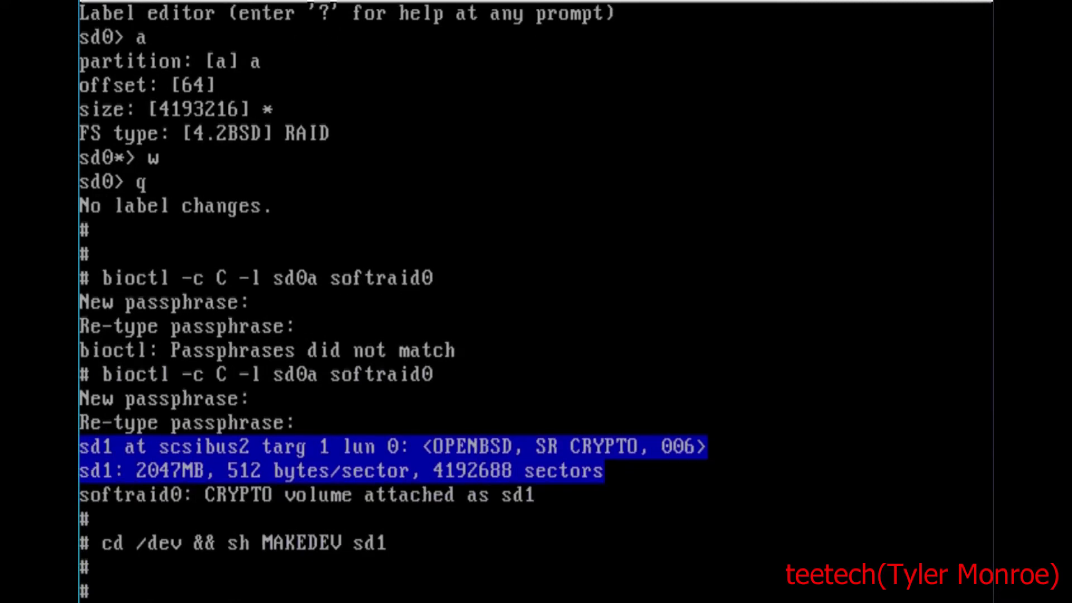
type("dd if=")
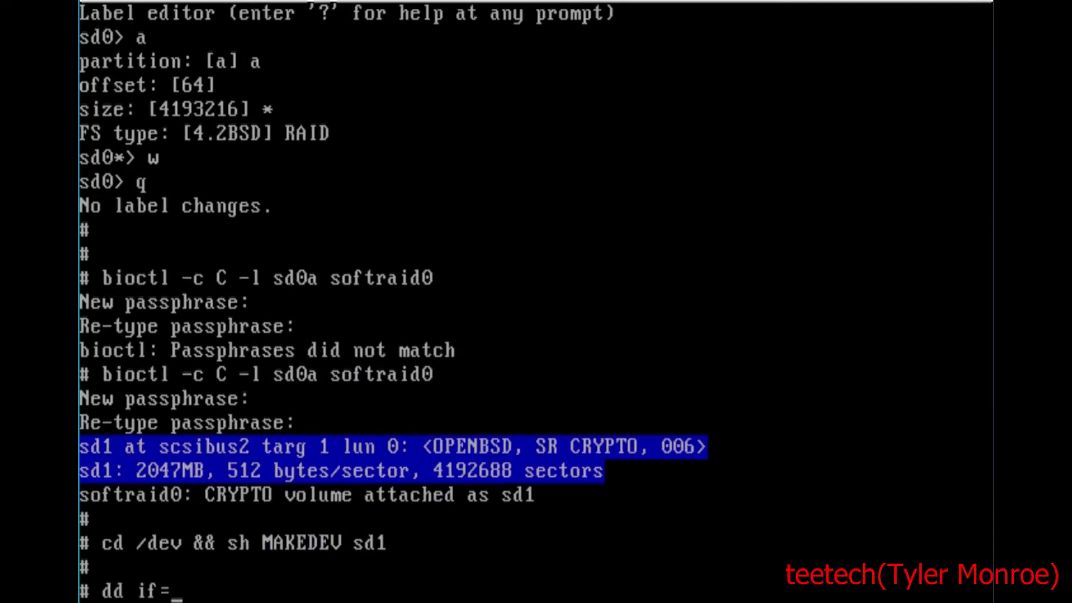
type("/dev/zero ")
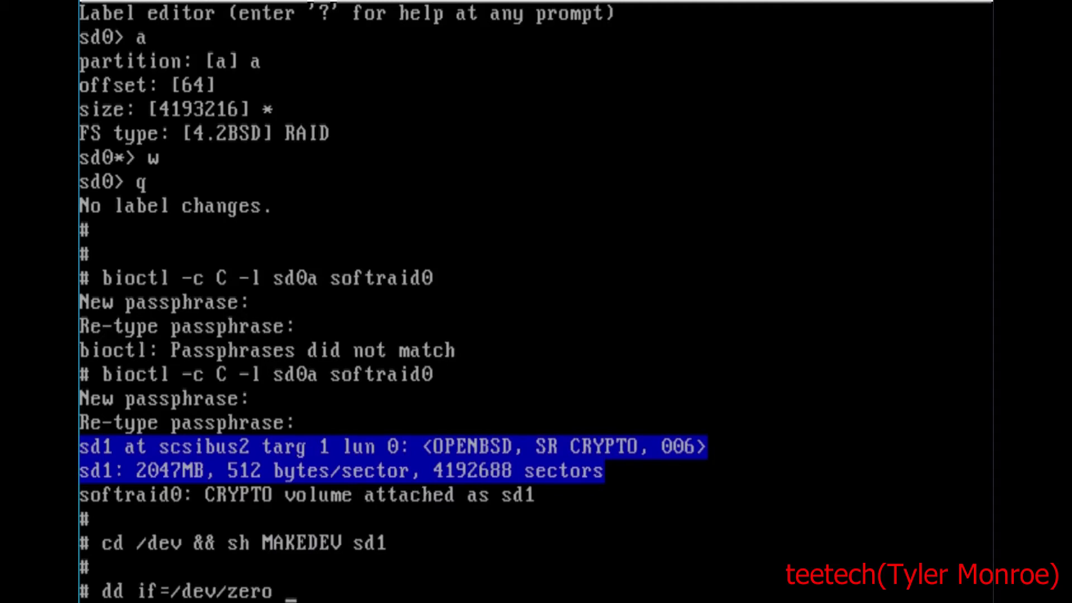
type("of=/dev/sd1")
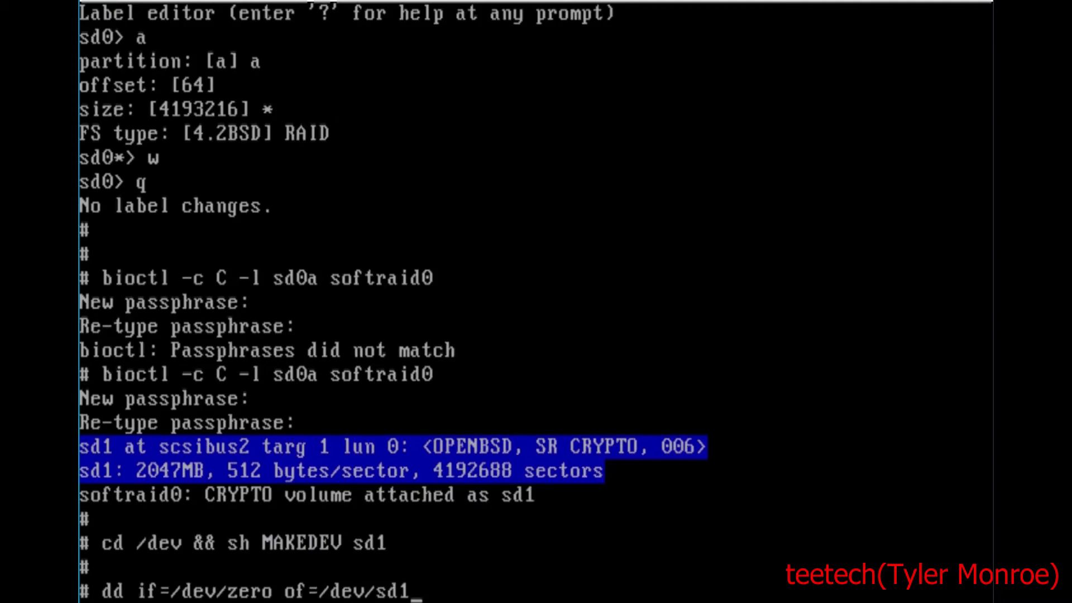
key("BackSpace")
key("BackSpace")
key("BackSpace")
type("rsd1c bs=1")
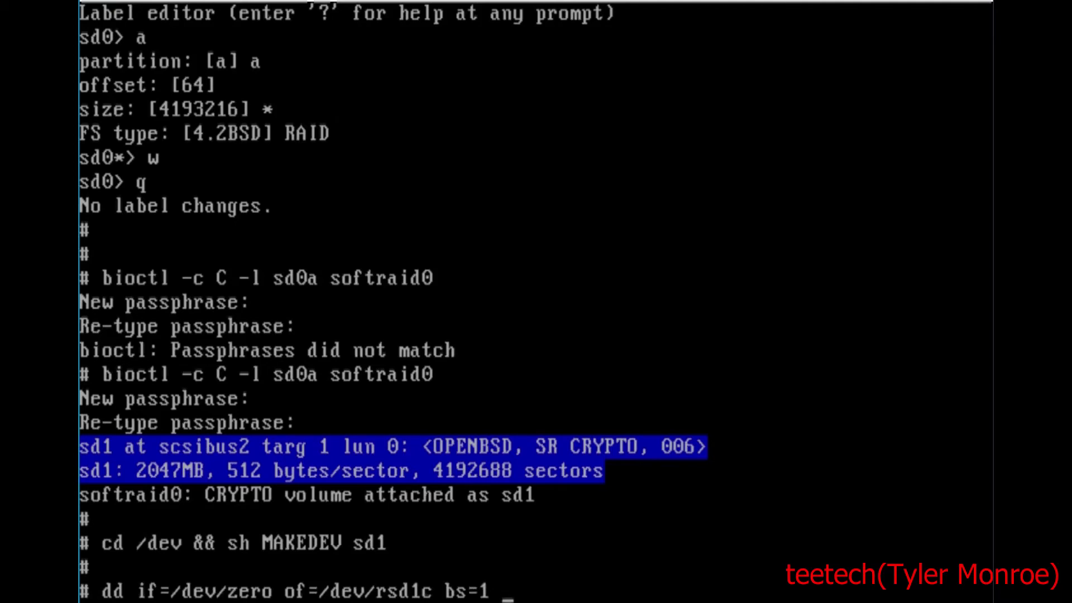
type(" count=1")
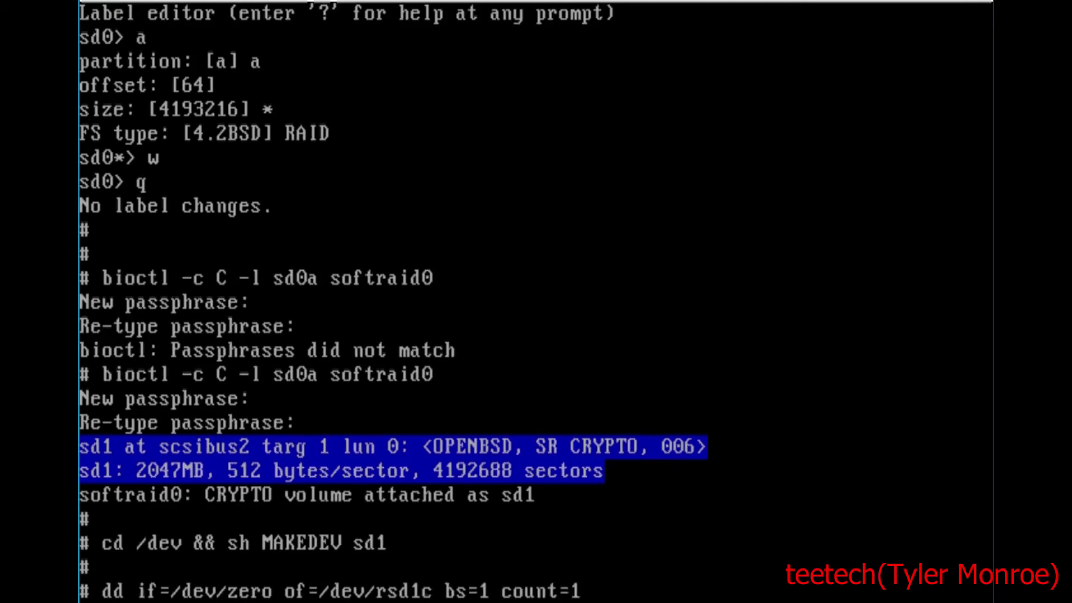
key("Return")
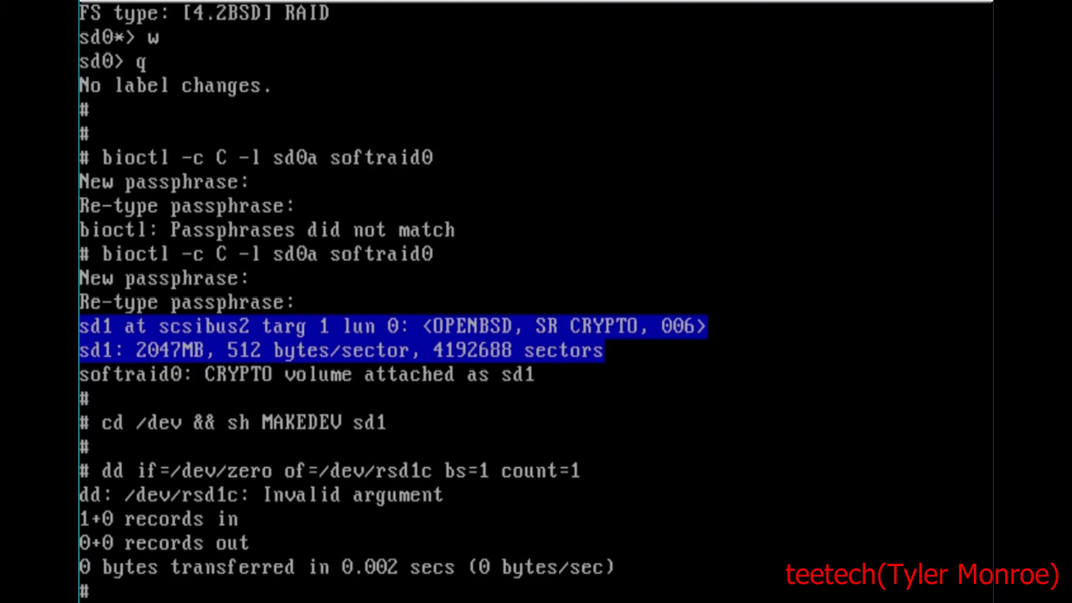
type("exit")
key("Return")
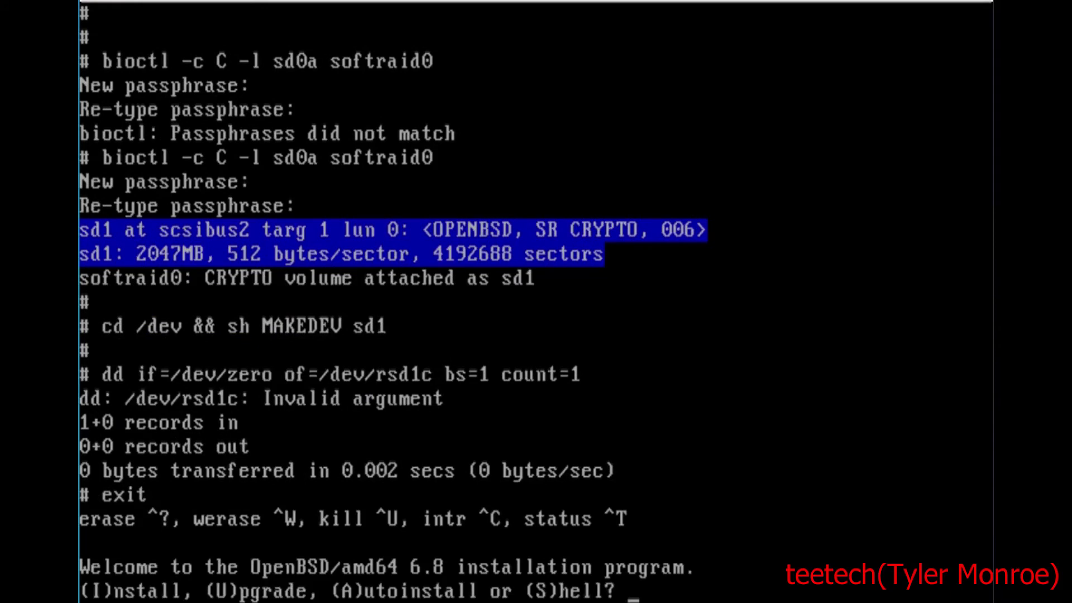
Step: Start an install with US keyboard, hostname 'teetech', and DHCP on em0 without IPv6
type("i")
key("Return")
type("us")
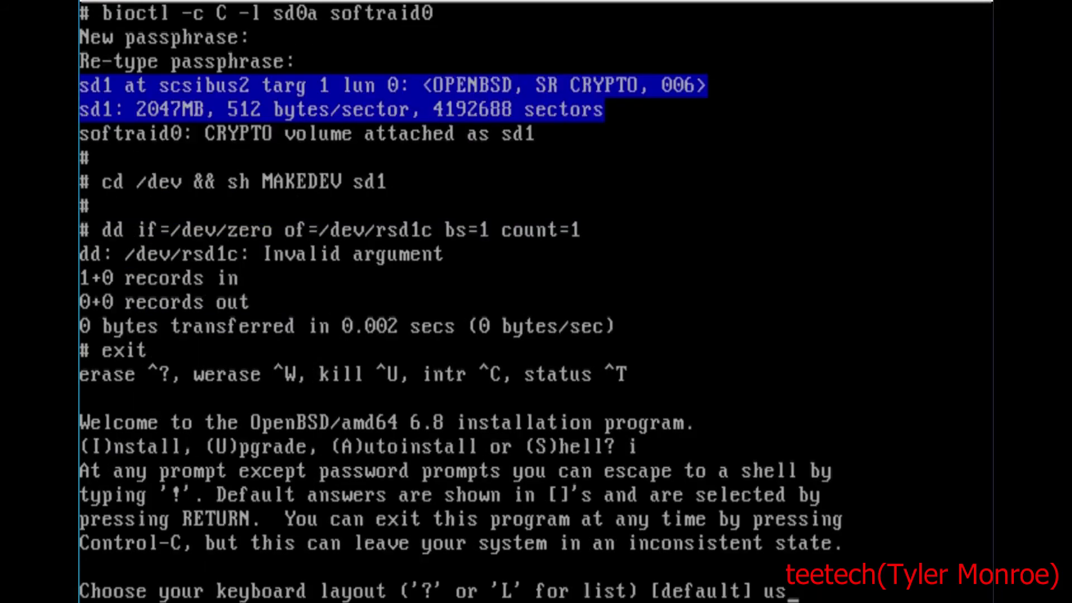
key("Return")
type("te")
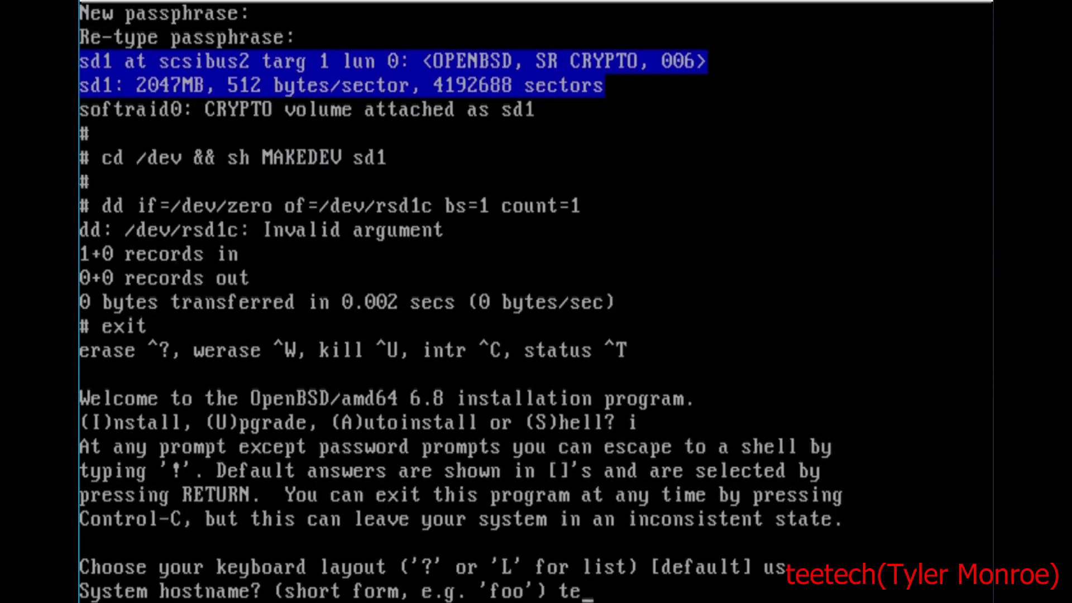
key("BackSpace")
type("eetech")
key("Return")
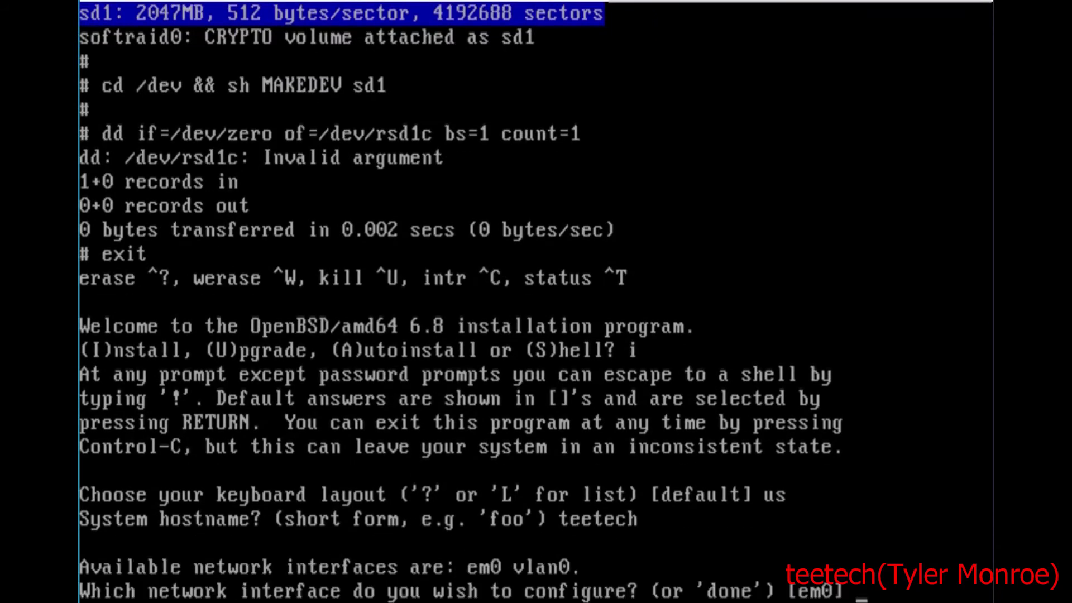
key("Return")
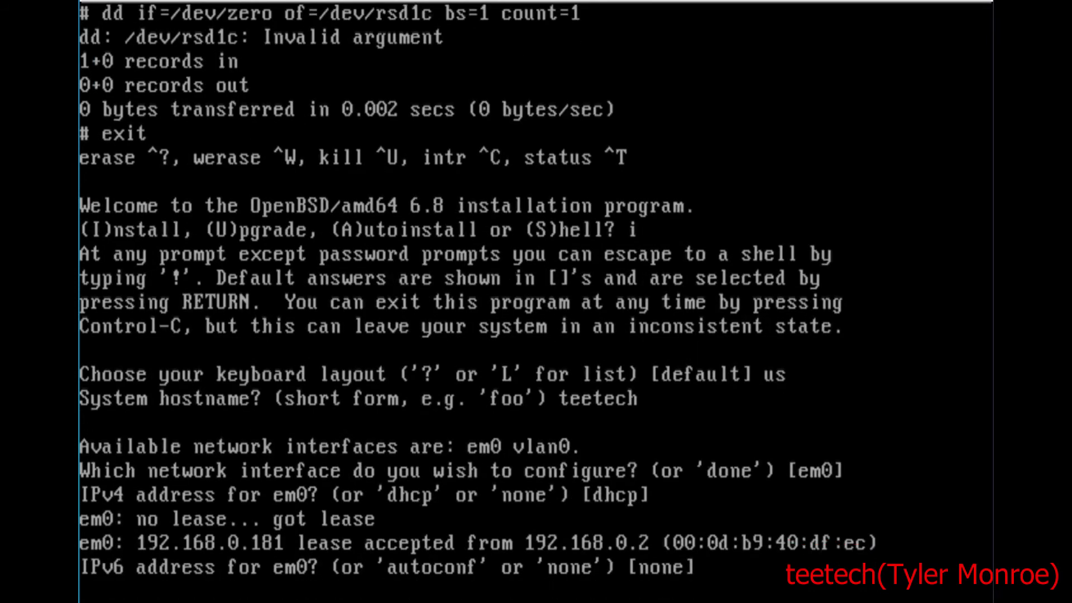
key("Return")
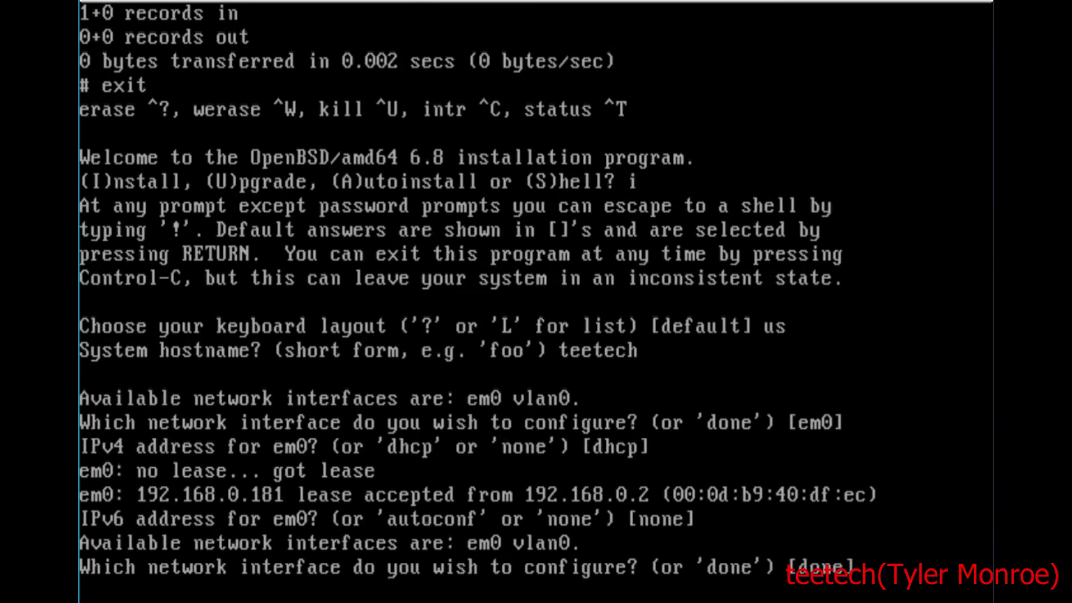
key("Return")
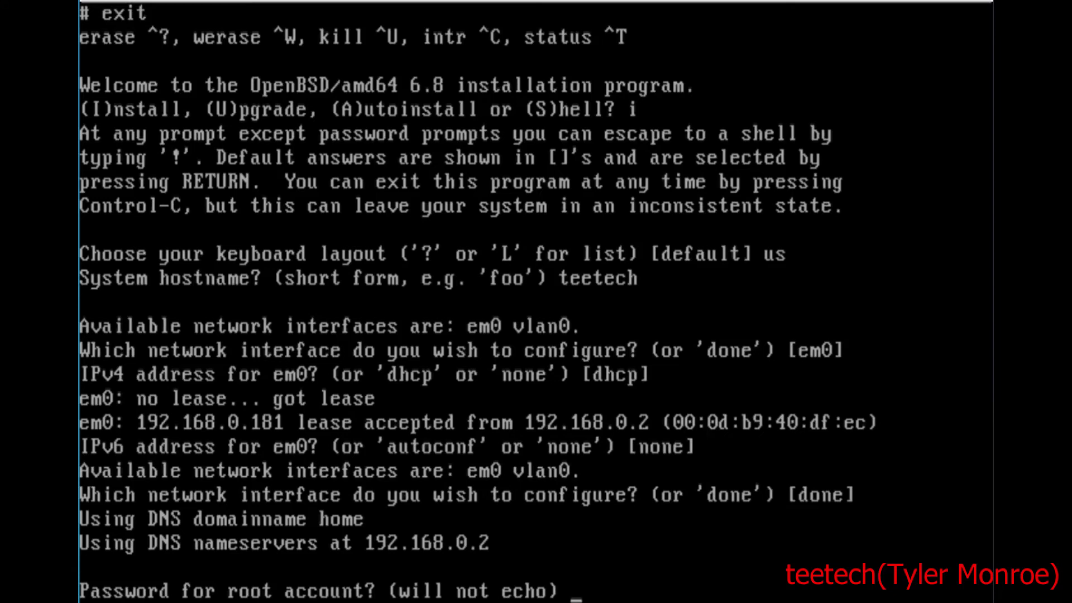
Step: Set the root password, decline sshd and X, and add user 'teetech' with a password
key("Return")
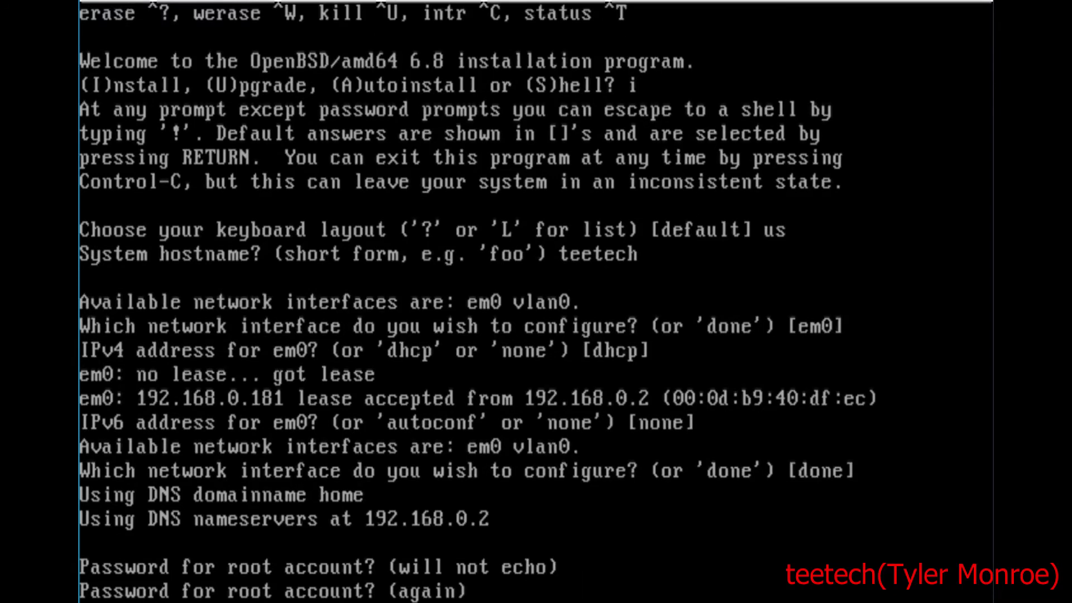
key("Return")
type("no")
key("Return")
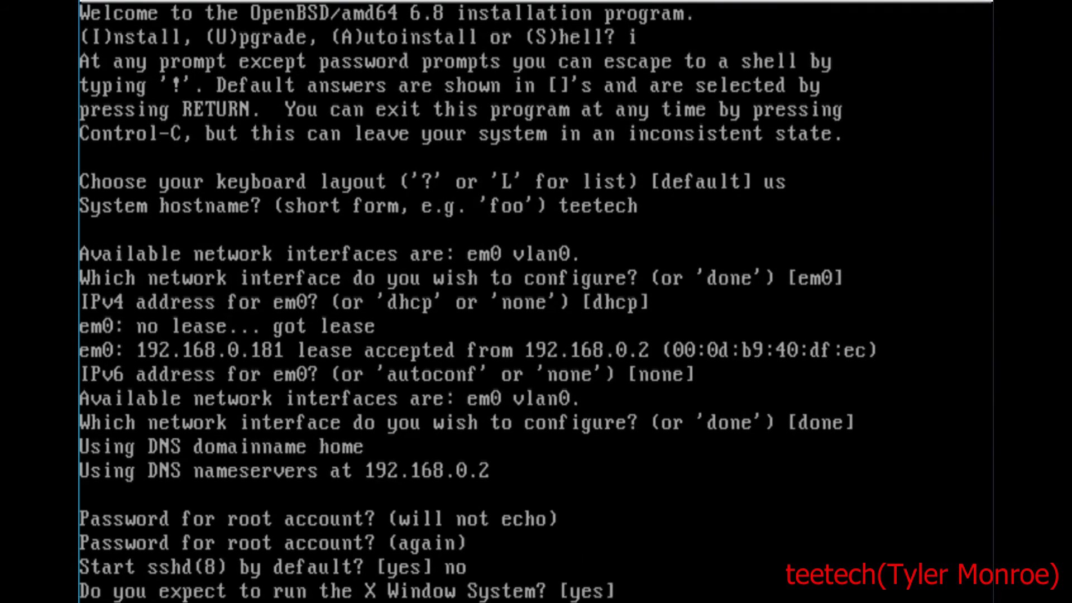
type("no")
key("Return")
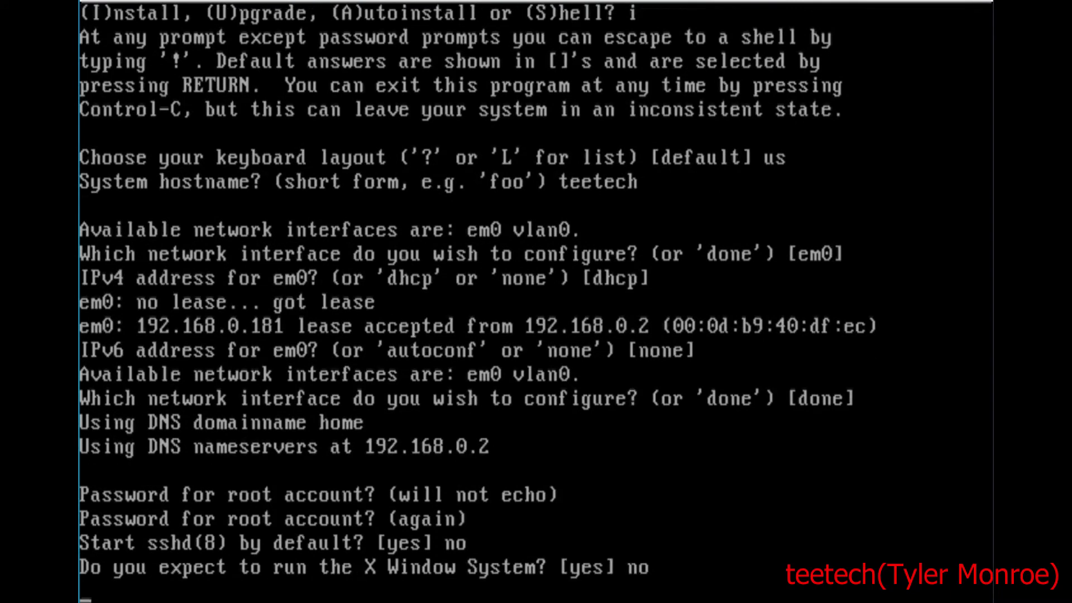
type("teetech")
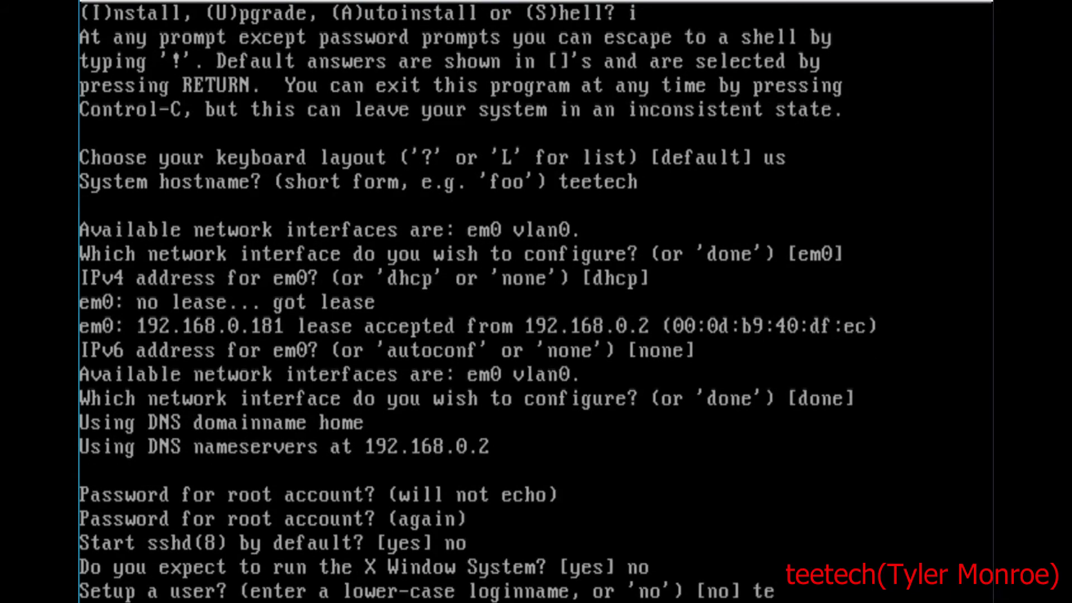
key("Return")
key("Return")
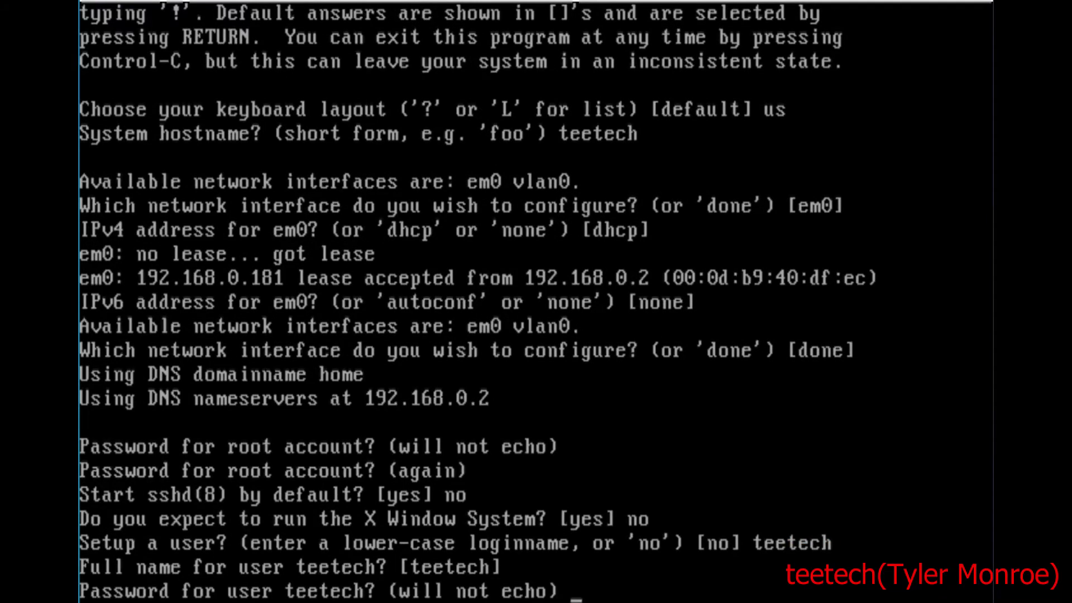
key("Return")
key("Return")
key("Return")
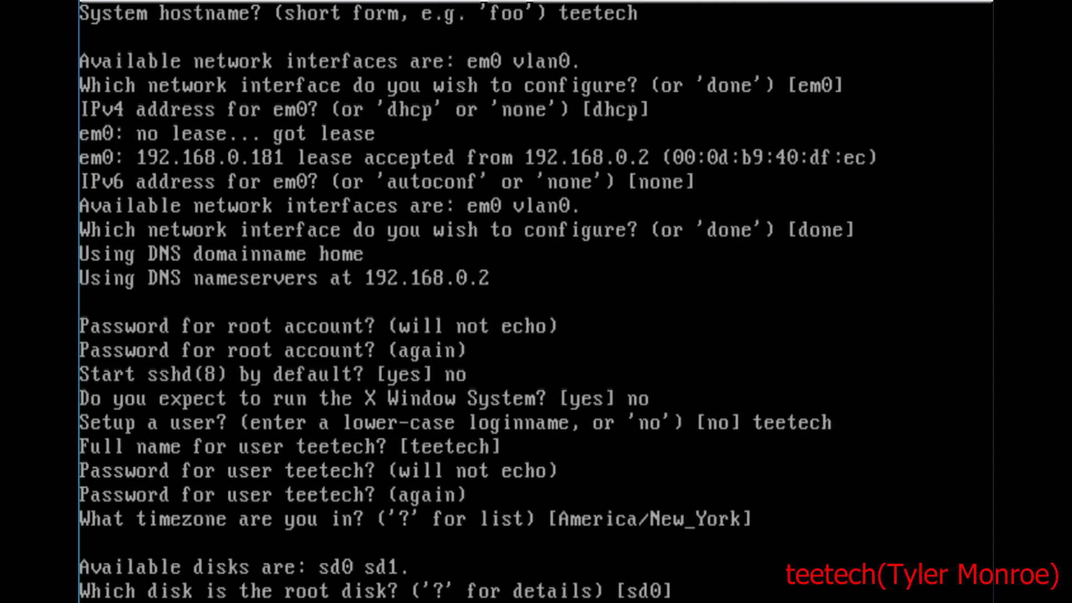
Step: Pick sd1 as root disk, using the whole disk with MBR and the auto layout
type("?")
key("Return")
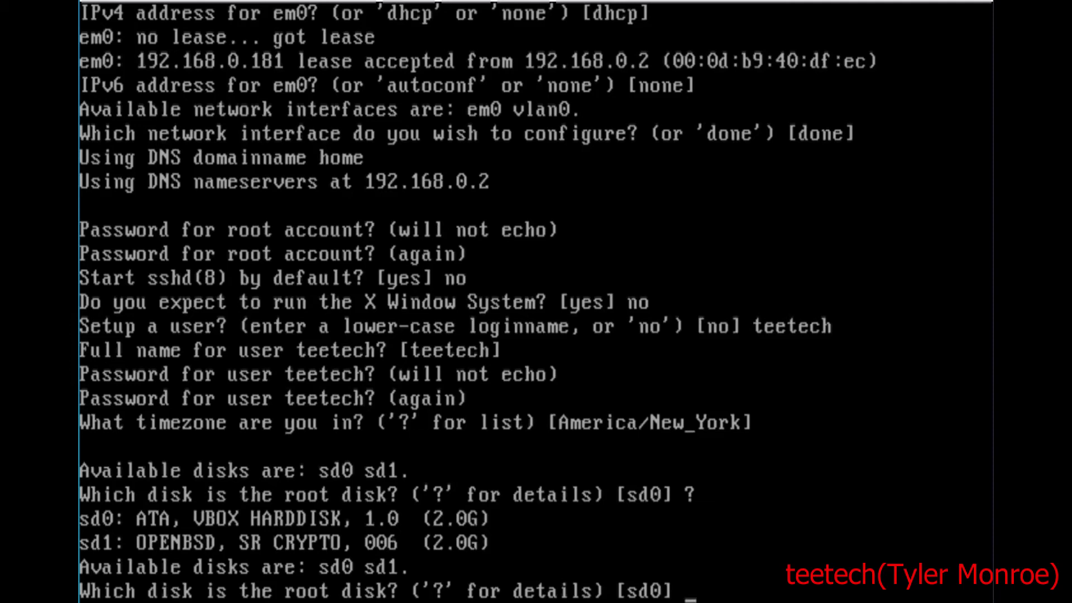
type("sd1")
key("Return")
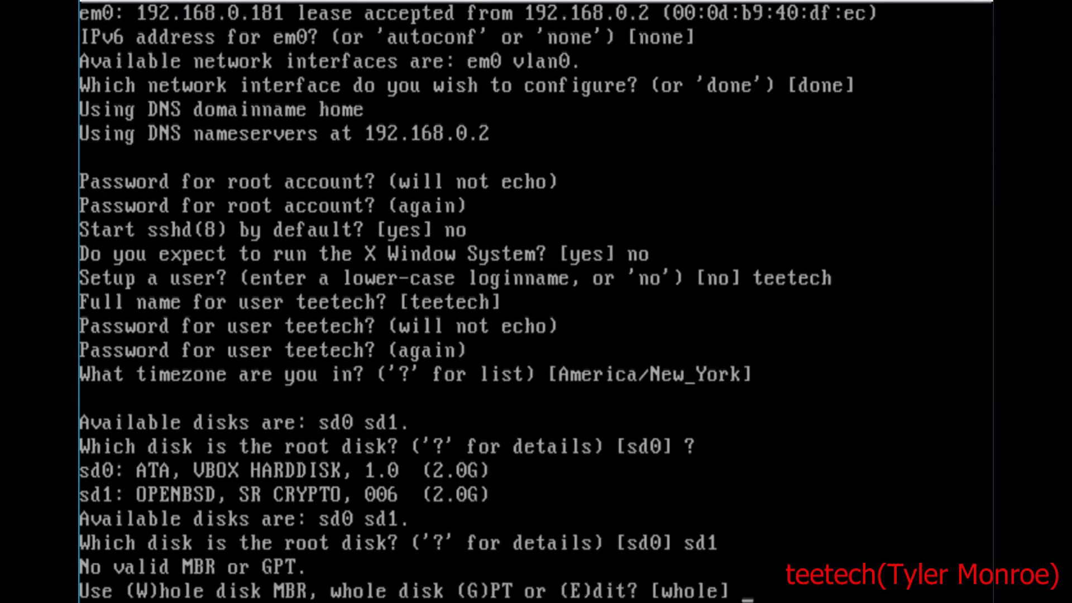
key("Return")
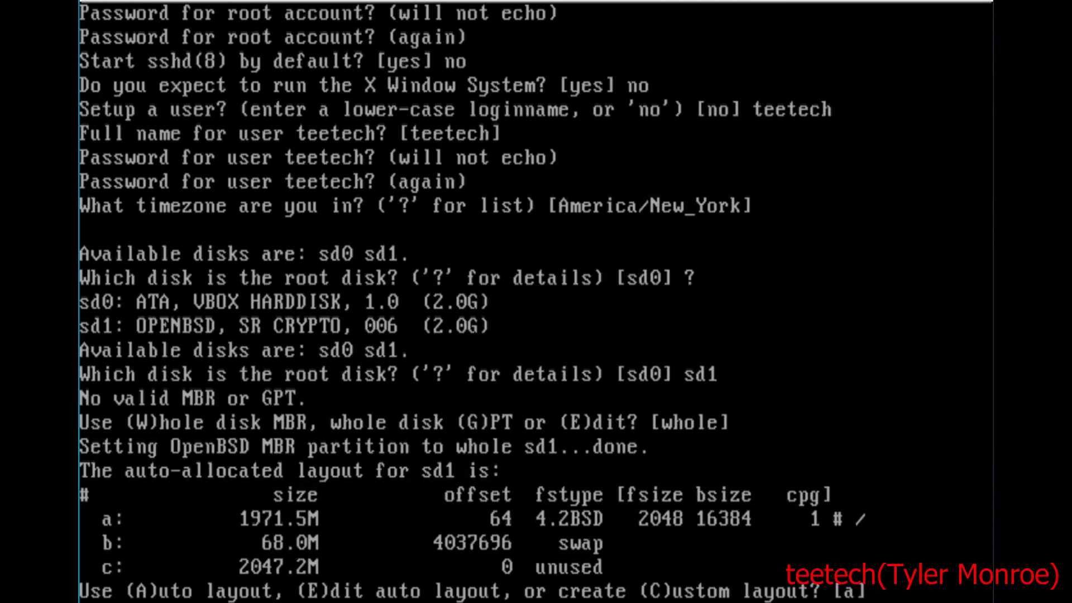
key("Return")
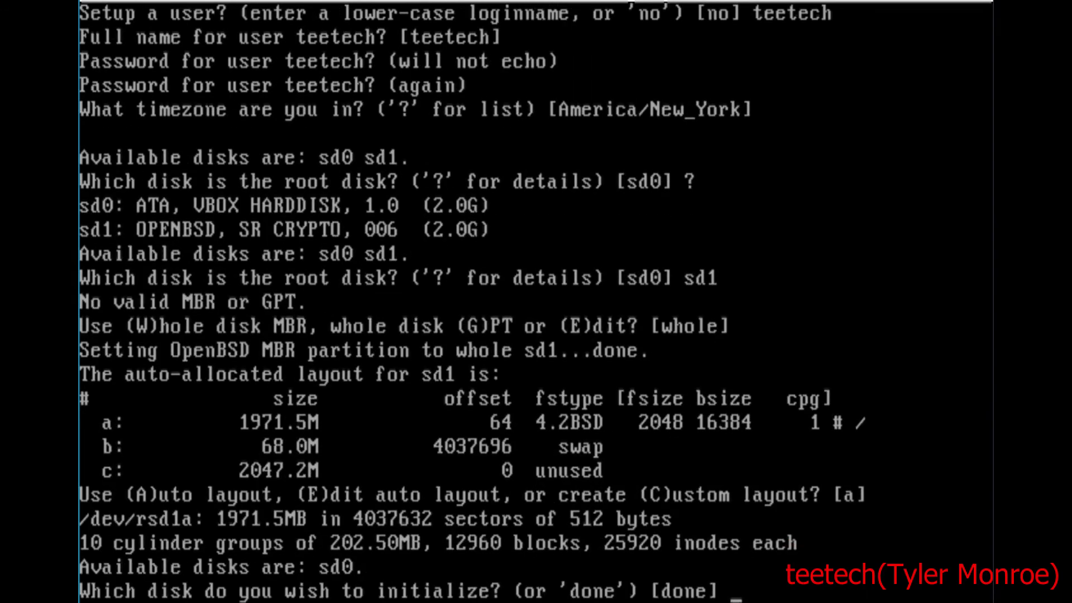
key("Return")
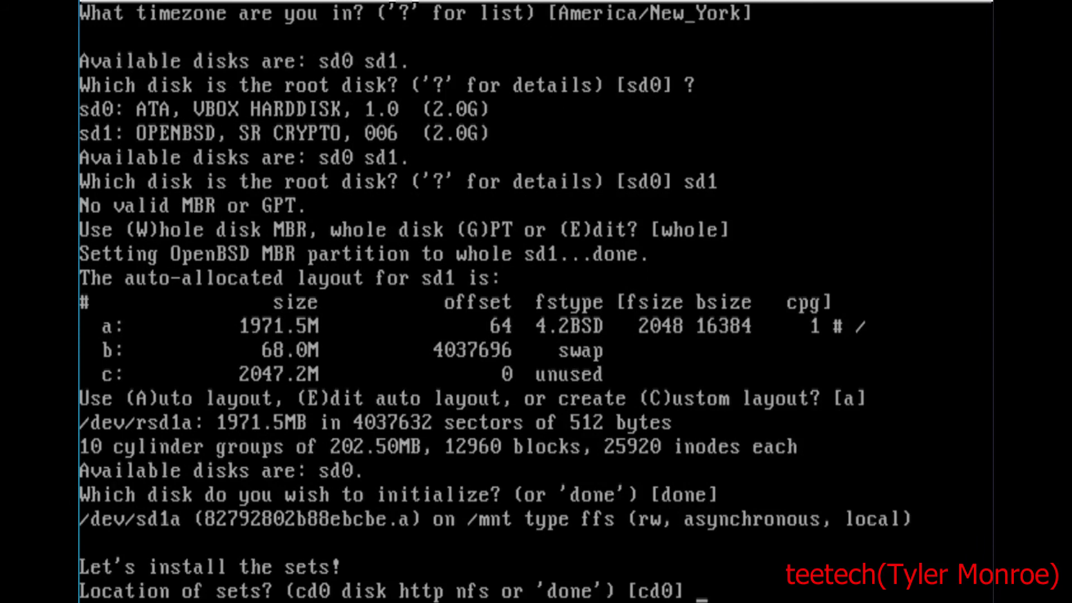
Step: Install the 6.8/amd64 sets from cd0, answering yes to continue without SHA256 verification
type("http")
key("BackSpace")
key("BackSpace")
key("BackSpace")
key("BackSpace")
key("Return")
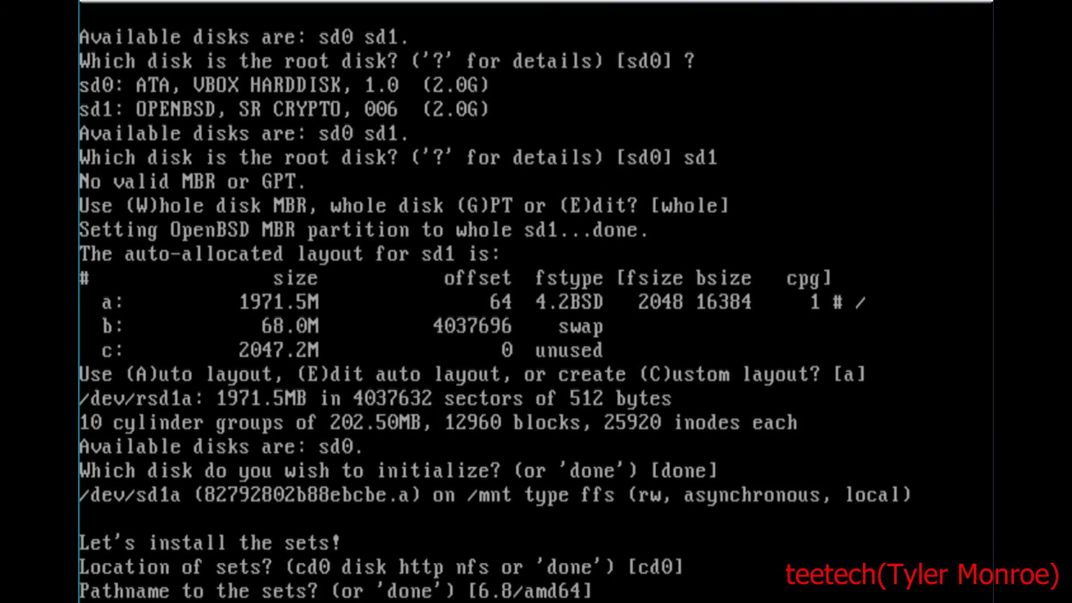
key("Return")
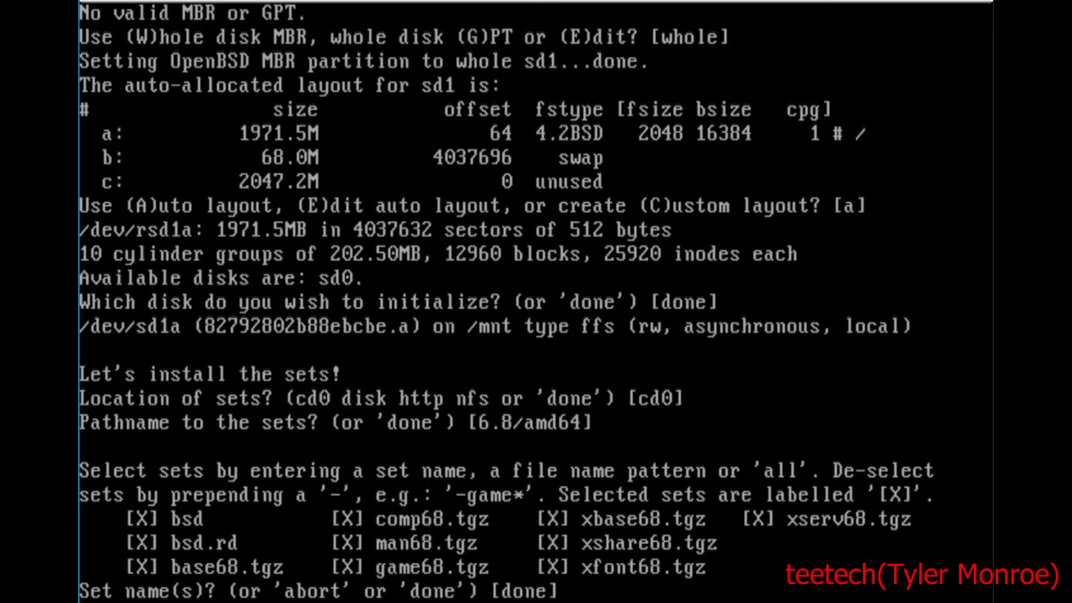
key("Return")
type("yes")
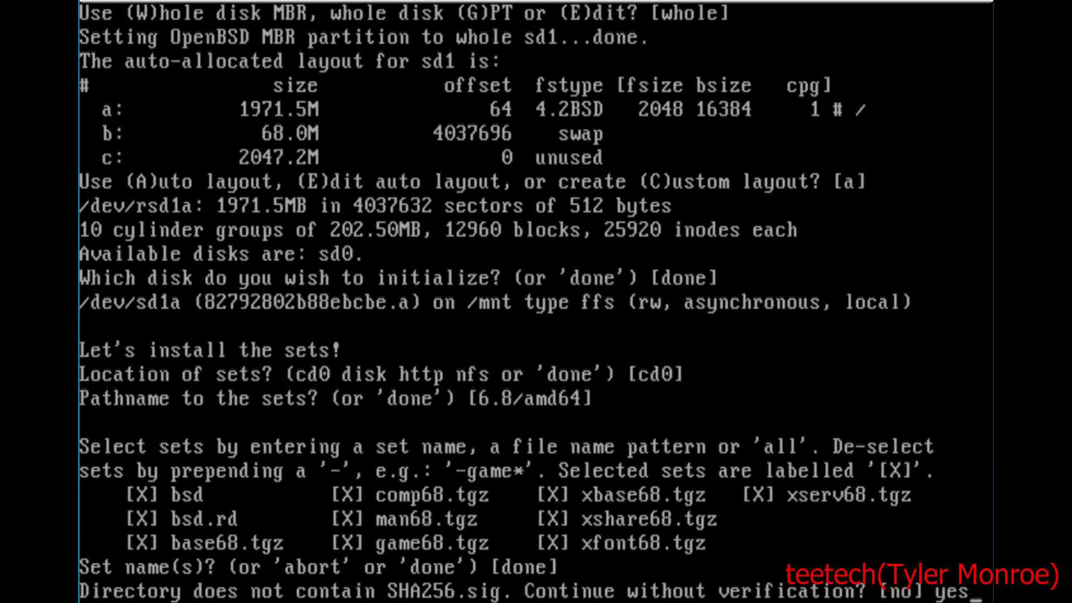
key("Return")
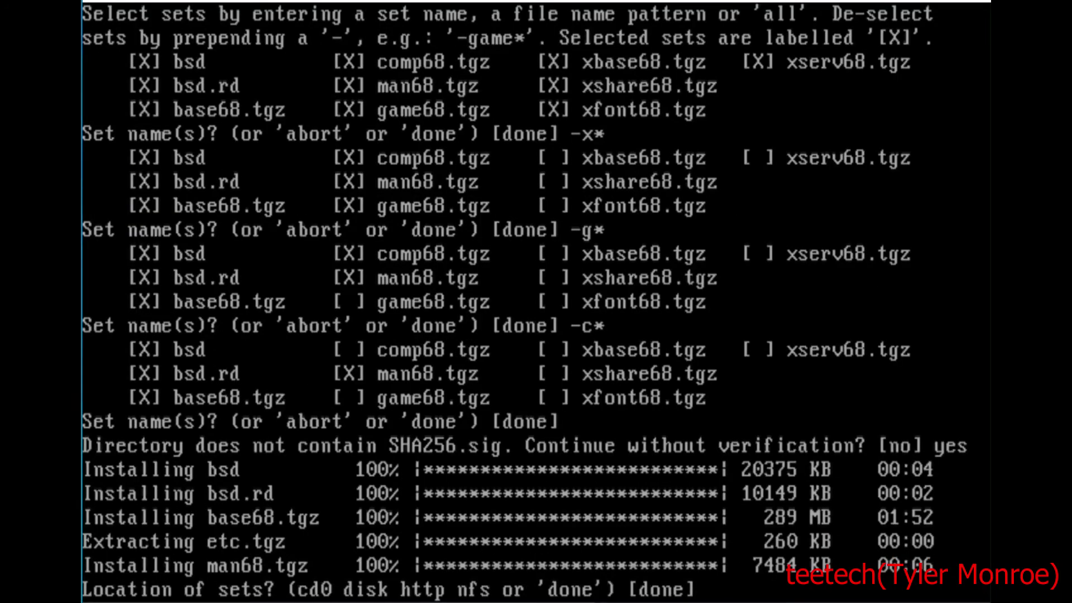
Step: Confirm the bsd, bsd.rd, base68 and man68 sets, accept the corrected time, and reboot
key("Return")
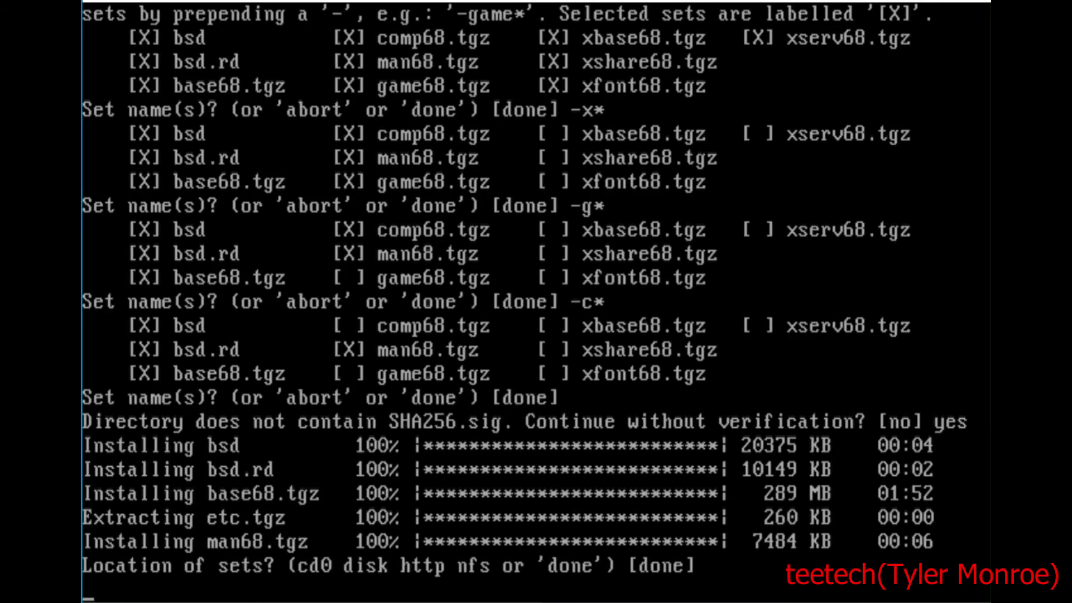
key("Return")
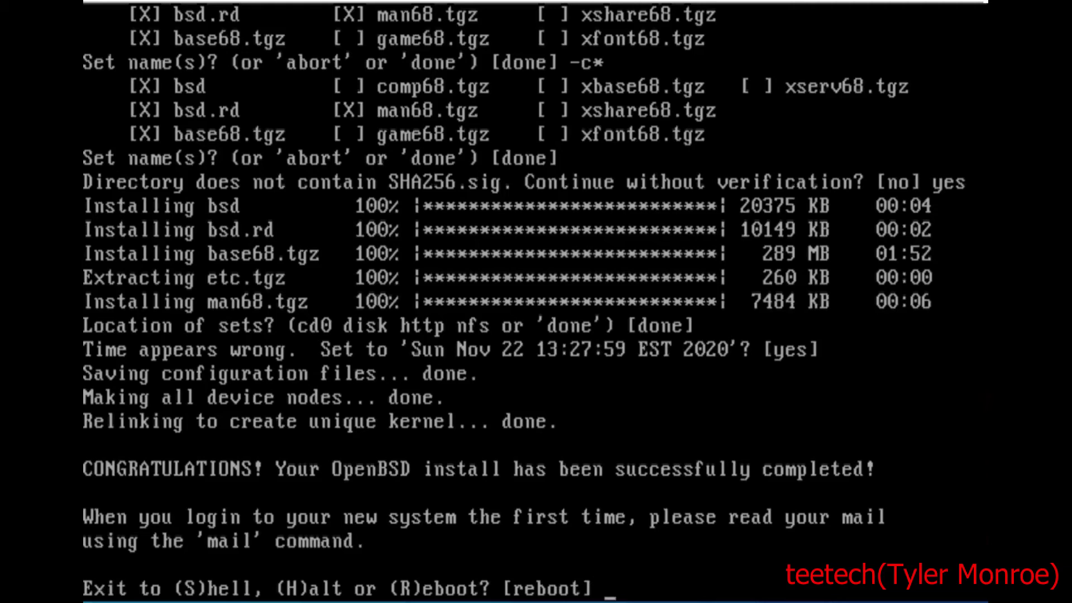
key("Return")
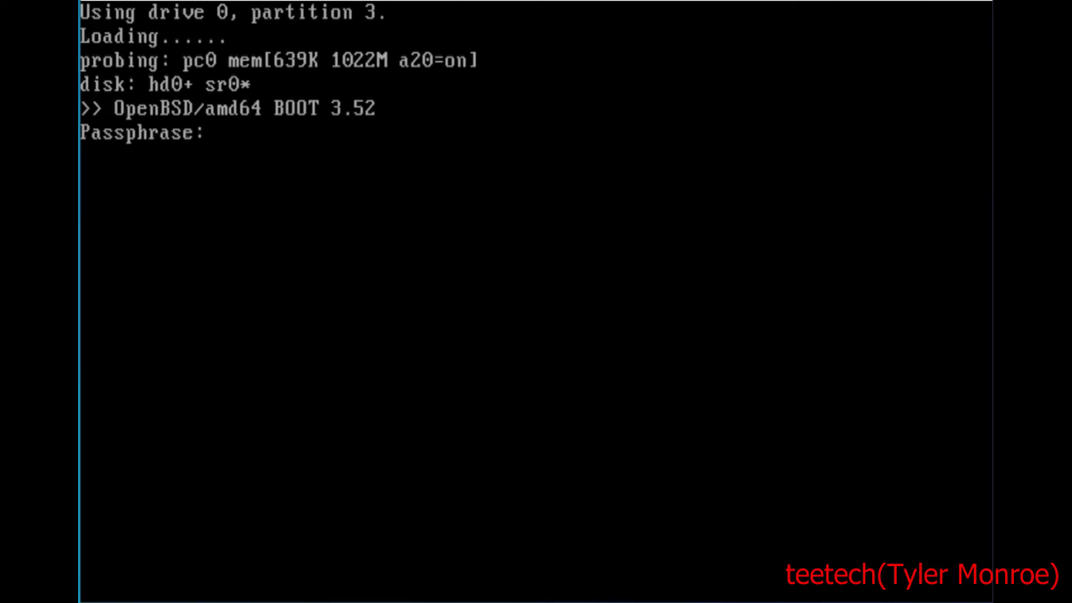
Step: Enter the disk passphrase at the boot loader; the third attempt unlocks the encrypted volume
key("Return")
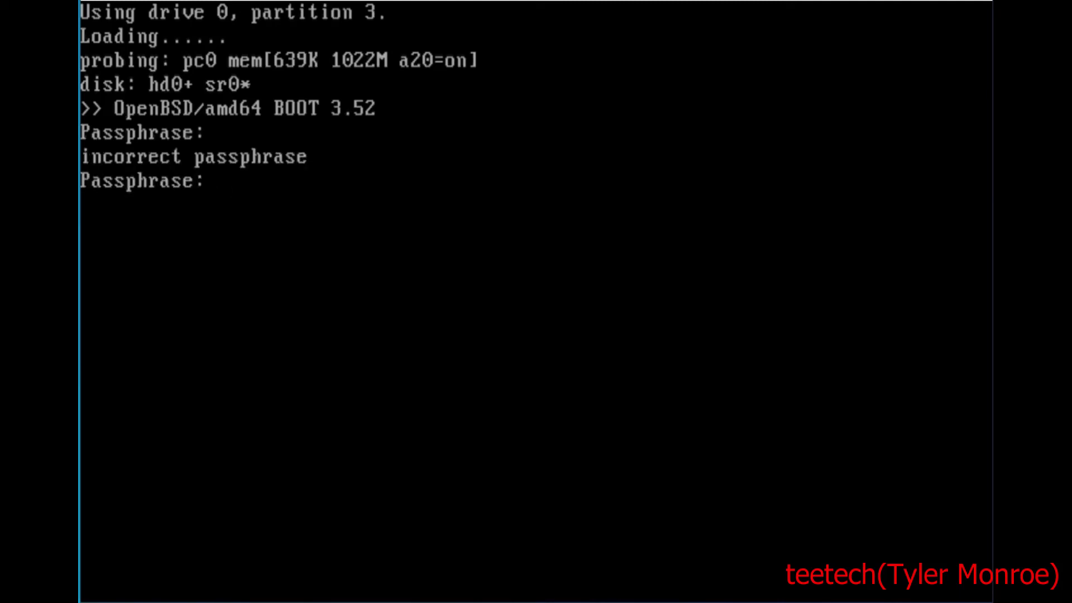
key("Return")
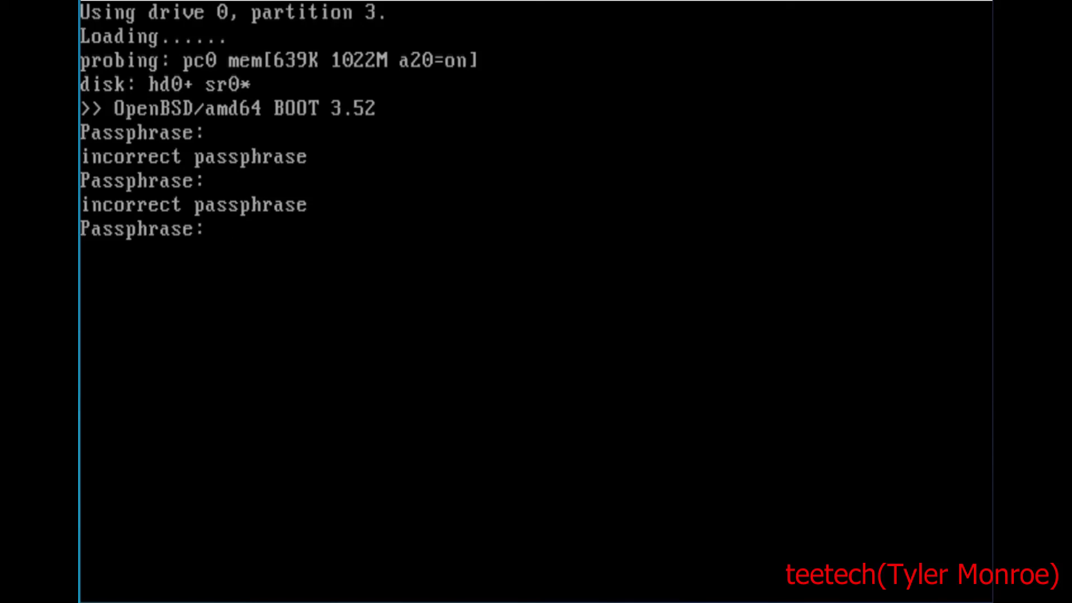
key("Return")
key("Return")
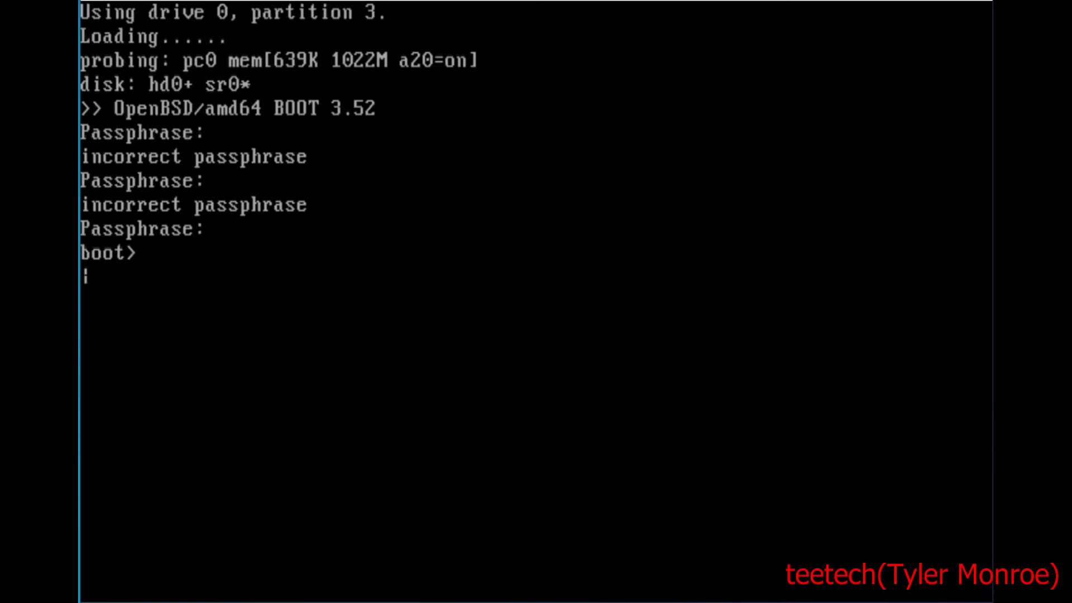